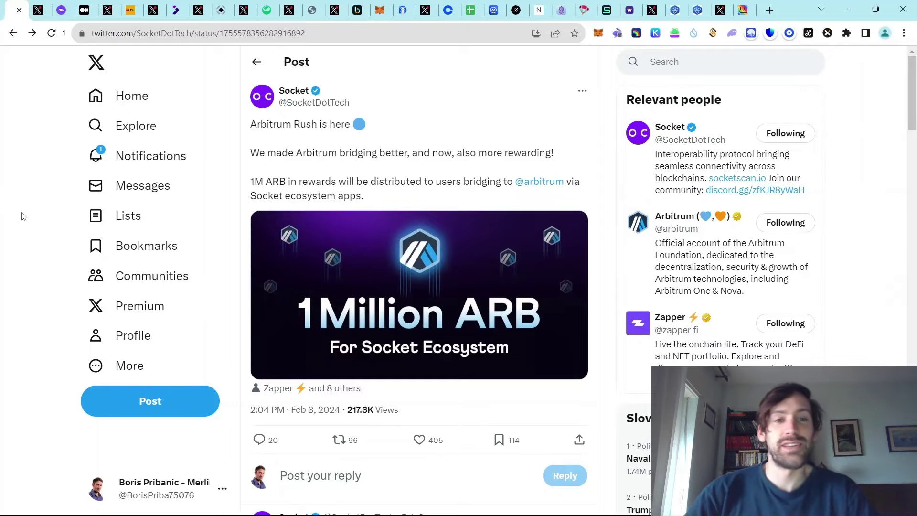
- View the full list of accounts tagged in Socket's 1M ARB post image, then close it
{"action": "left_click", "coordinate": [308, 388]}
{"action": "scroll", "coordinate": [429, 229], "scroll_direction": "down", "scroll_amount": 3}
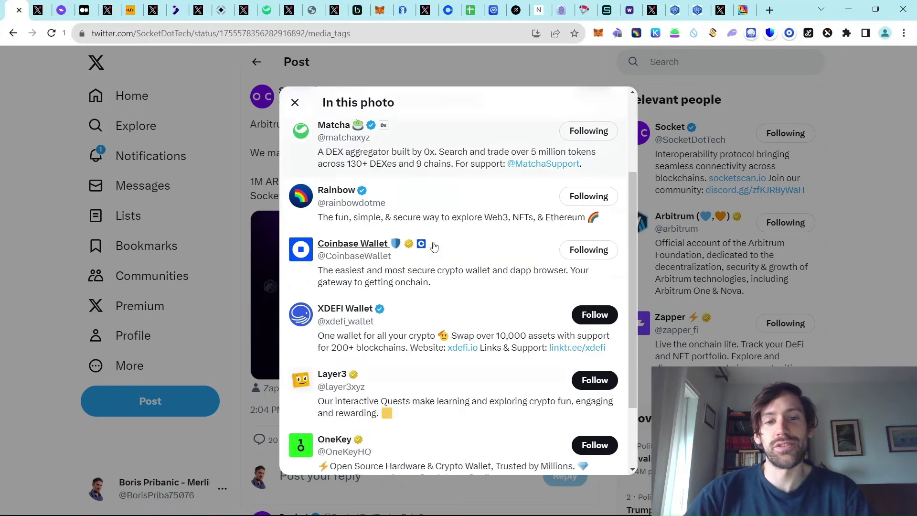
{"action": "scroll", "coordinate": [434, 246], "scroll_direction": "up", "scroll_amount": 3}
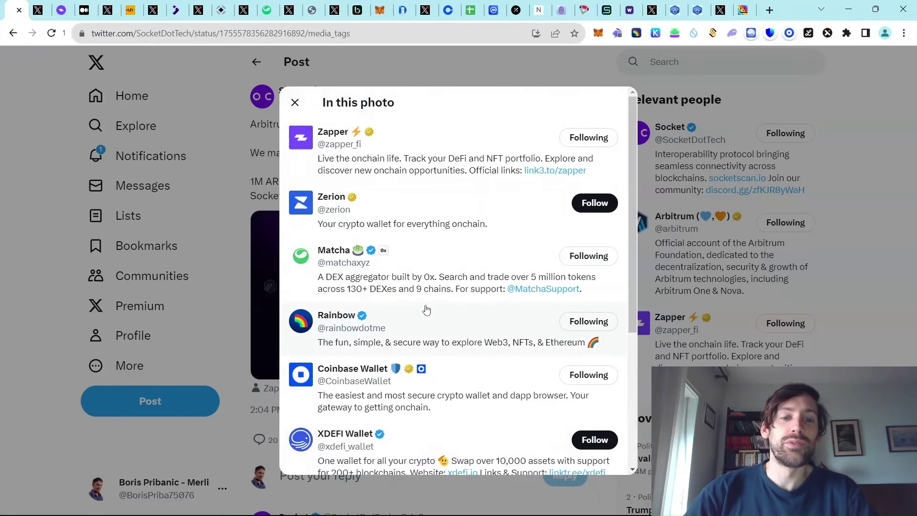
{"action": "scroll", "coordinate": [427, 310], "scroll_direction": "down", "scroll_amount": 4}
{"action": "scroll", "coordinate": [427, 309], "scroll_direction": "up", "scroll_amount": 5}
{"action": "left_click", "coordinate": [10, 215]}
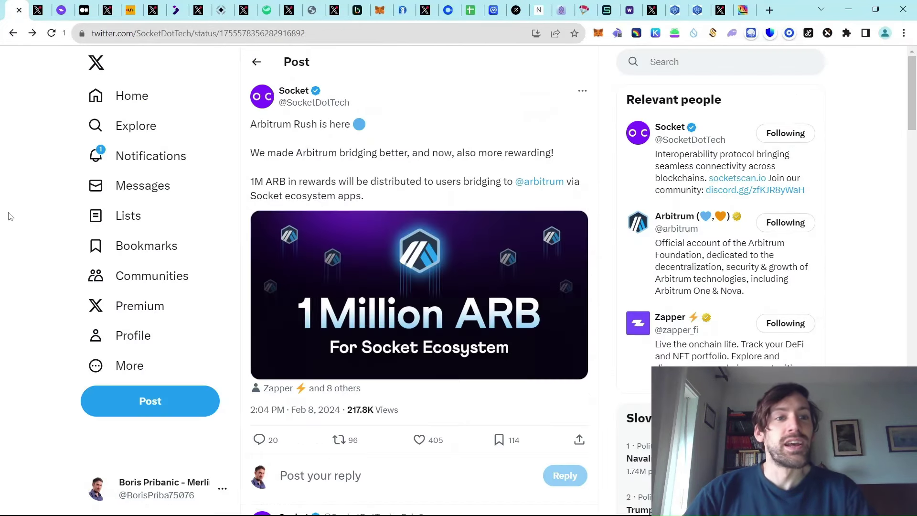
- Go to Zapper's X profile, then to its zapper.xyz onchain dashboard
{"action": "left_click", "coordinate": [38, 10]}
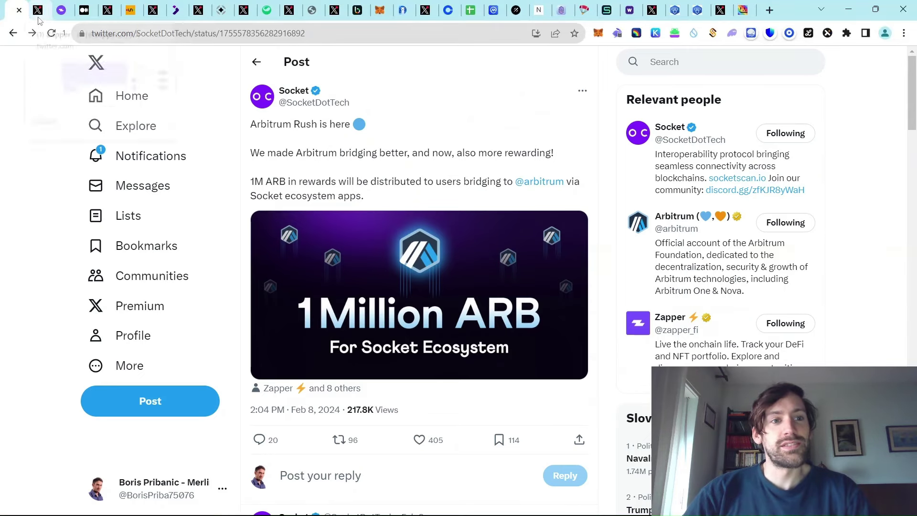
{"action": "scroll", "coordinate": [460, 291], "scroll_direction": "down", "scroll_amount": 1}
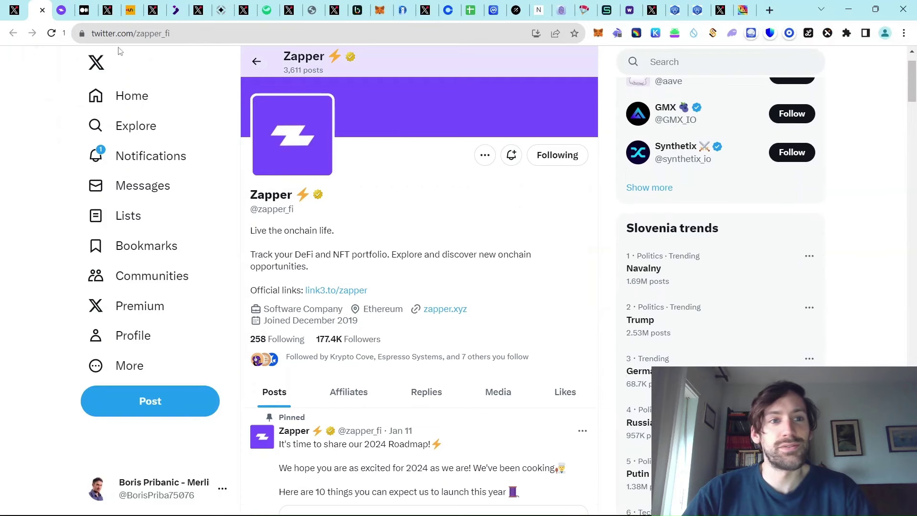
{"action": "left_click", "coordinate": [62, 10]}
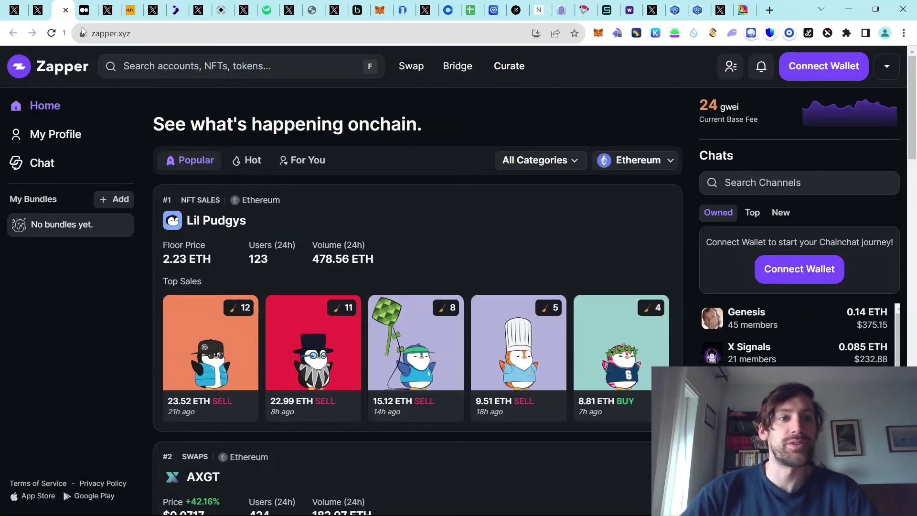
- Scroll the Medium ARB Rush guide to its rewards breakdown (12th February to 31st March)
{"action": "left_click", "coordinate": [85, 12]}
{"action": "scroll", "coordinate": [193, 245], "scroll_direction": "up", "scroll_amount": 8}
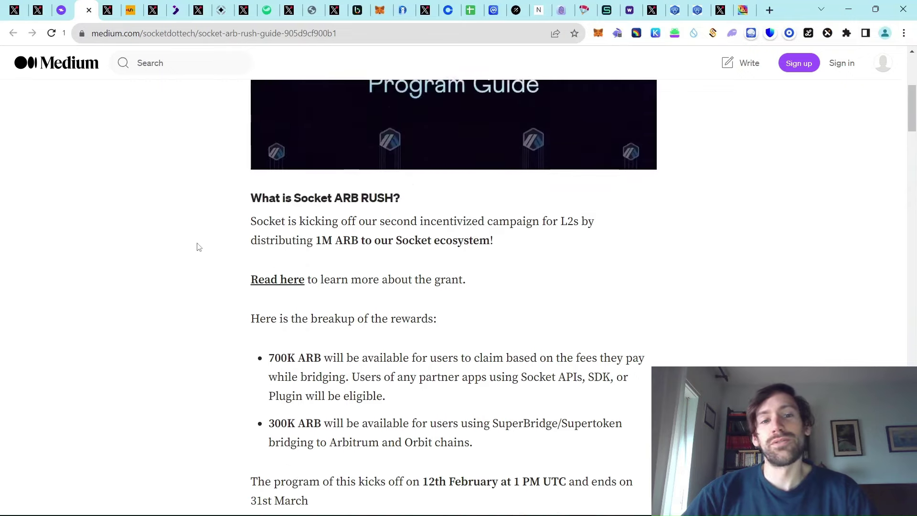
{"action": "scroll", "coordinate": [217, 268], "scroll_direction": "down", "scroll_amount": 7}
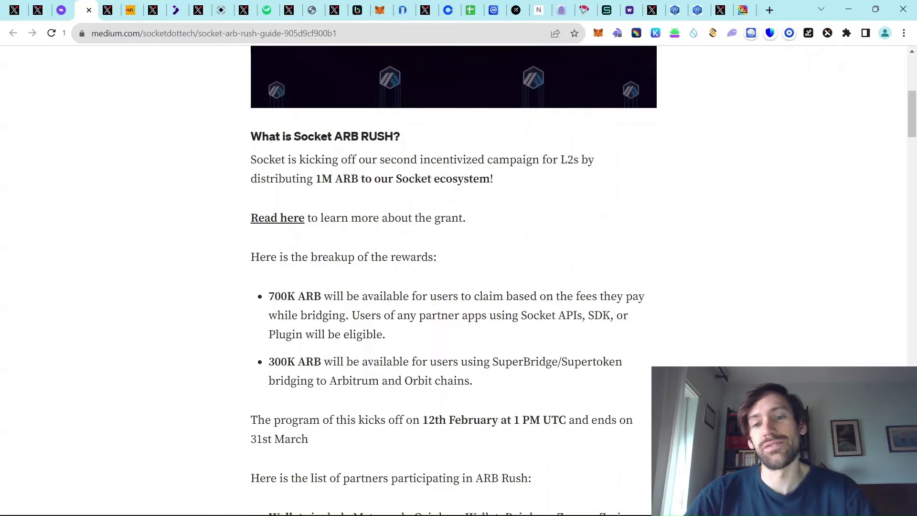
{"action": "scroll", "coordinate": [540, 266], "scroll_direction": "down", "scroll_amount": 1}
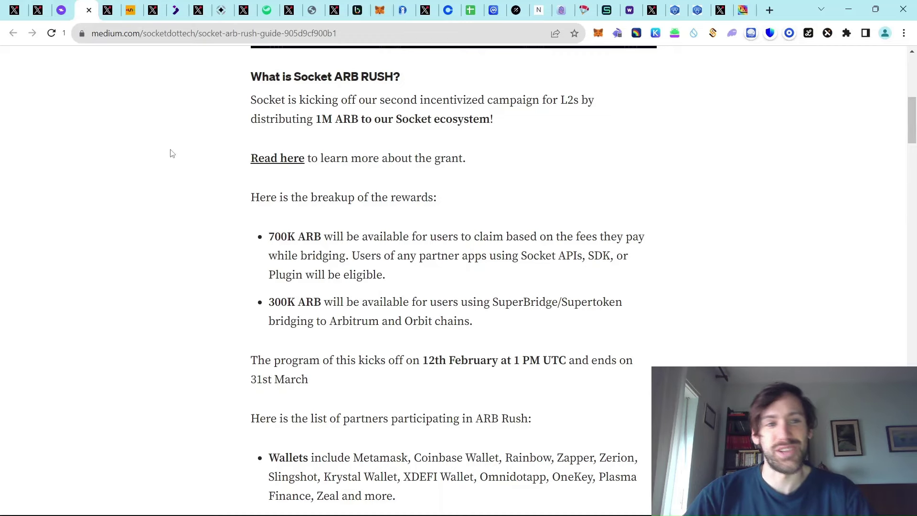
- Open Bungee Exchange's transfer app and browse the source chains it supports
{"action": "key", "text": "ctrl+Tab"}
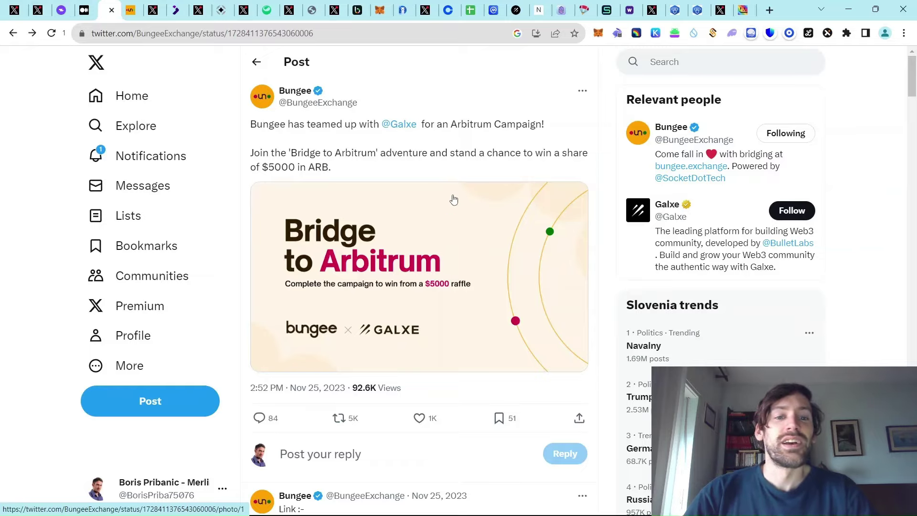
{"action": "left_click", "coordinate": [131, 11]}
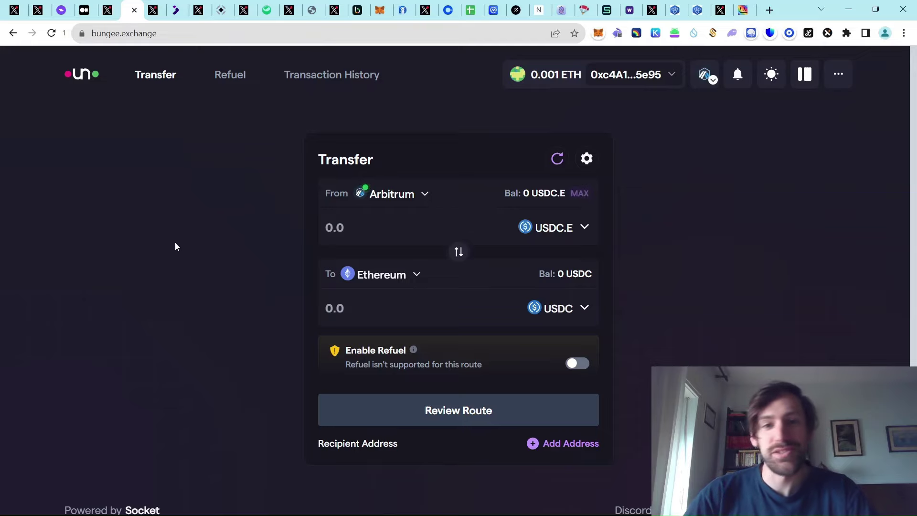
{"action": "left_click", "coordinate": [411, 200]}
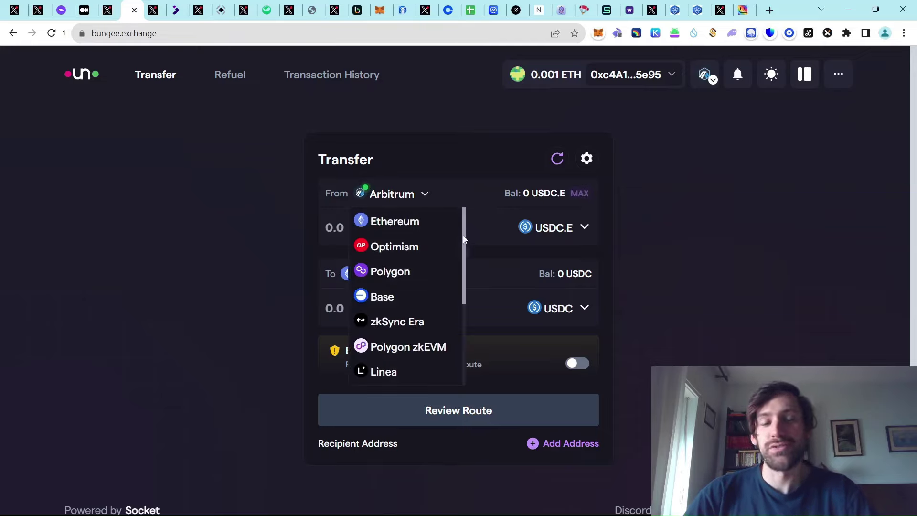
{"action": "scroll", "coordinate": [464, 239], "scroll_direction": "down", "scroll_amount": 3}
{"action": "scroll", "coordinate": [461, 301], "scroll_direction": "up", "scroll_amount": 3}
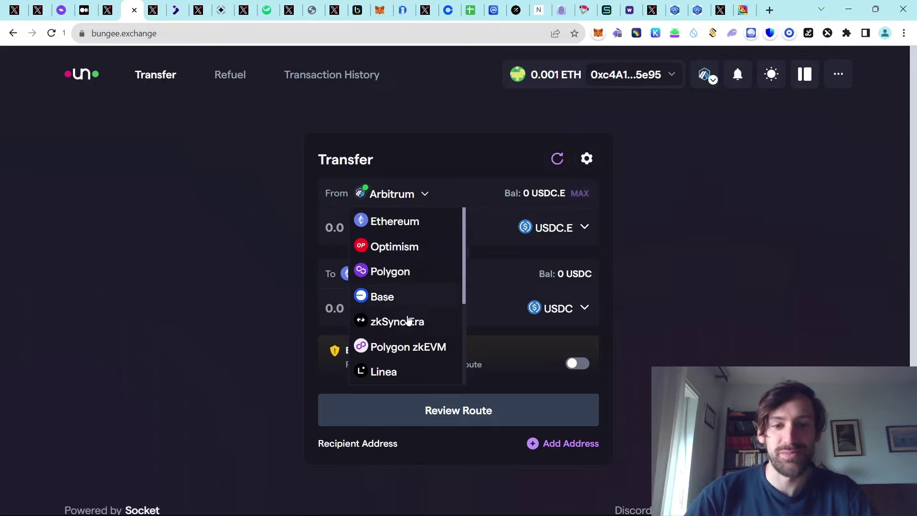
{"action": "scroll", "coordinate": [406, 334], "scroll_direction": "down", "scroll_amount": 1}
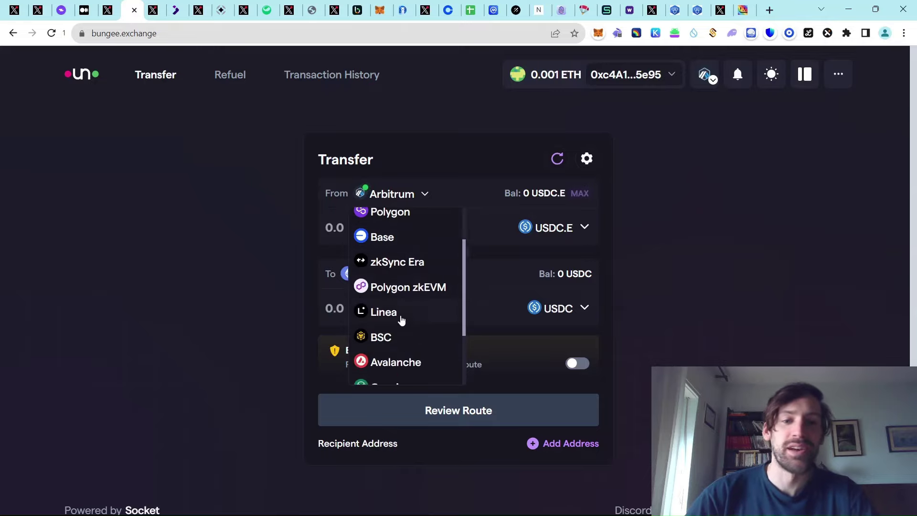
{"action": "scroll", "coordinate": [404, 335], "scroll_direction": "down", "scroll_amount": 5}
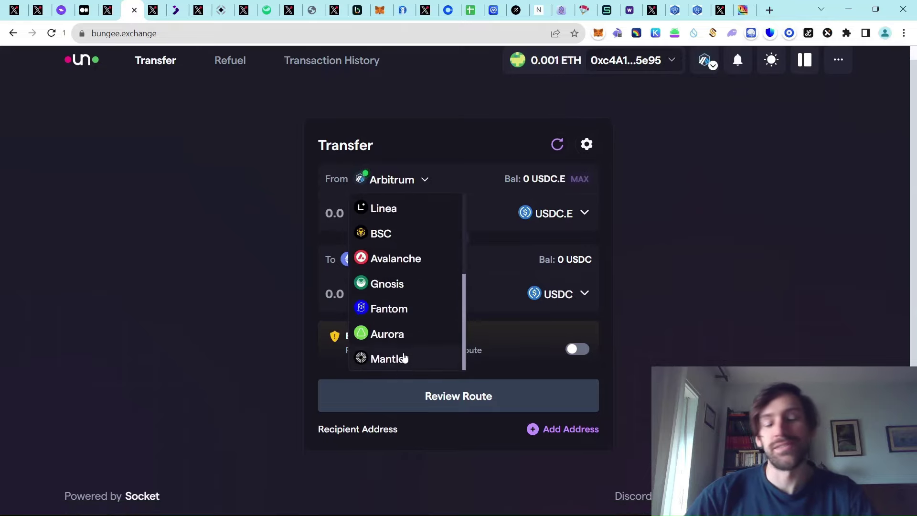
{"action": "scroll", "coordinate": [396, 306], "scroll_direction": "up", "scroll_amount": 5}
{"action": "left_click", "coordinate": [208, 249]}
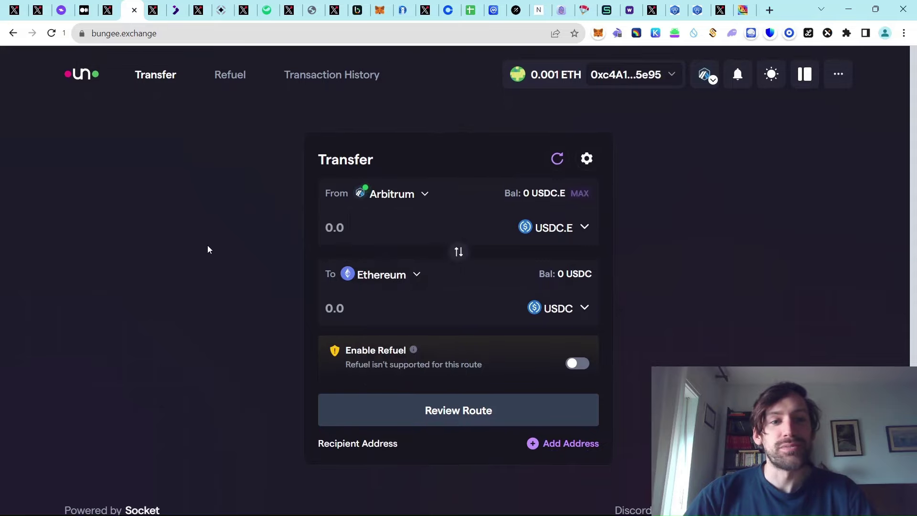
{"action": "scroll", "coordinate": [525, 239], "scroll_direction": "down", "scroll_amount": 1}
{"action": "scroll", "coordinate": [659, 220], "scroll_direction": "up", "scroll_amount": 1}
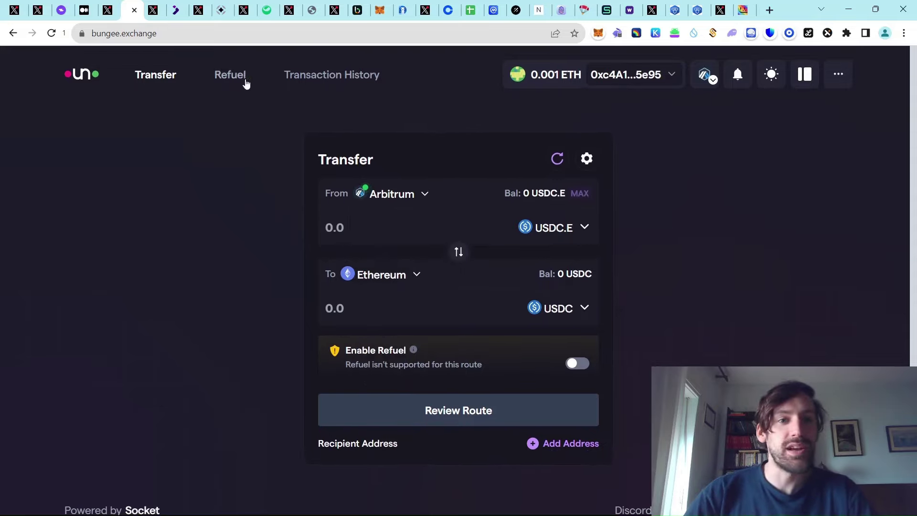
- Check Bungee Refuel's source and destination networks (Arbitrum to Optimism), then go to Jumper's X profile
{"action": "left_click", "coordinate": [246, 84]}
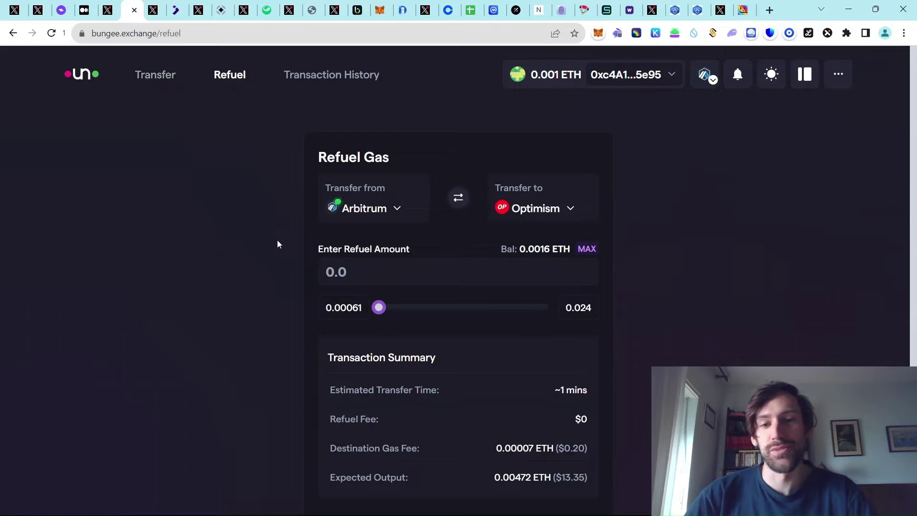
{"action": "left_click", "coordinate": [382, 218]}
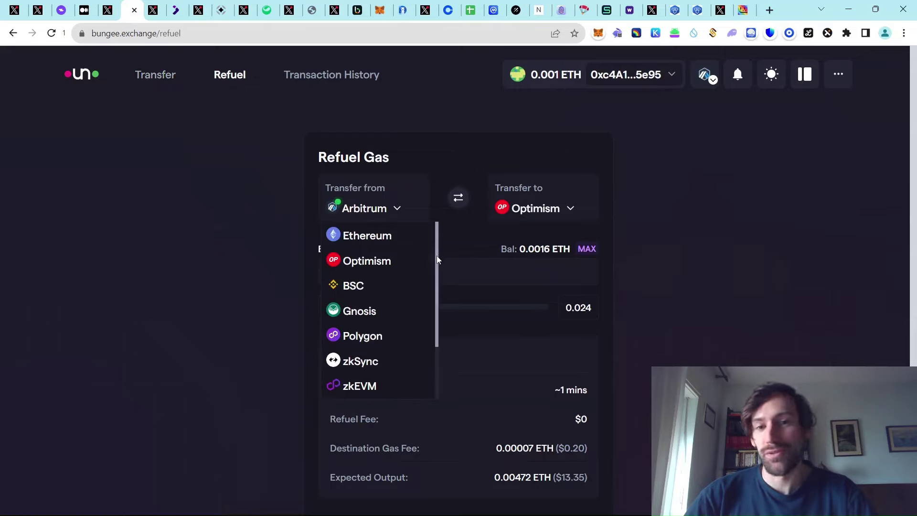
{"action": "left_click_drag", "start_coordinate": [438, 260], "coordinate": [432, 339]}
{"action": "scroll", "coordinate": [421, 325], "scroll_direction": "up", "scroll_amount": 3}
{"action": "scroll", "coordinate": [379, 311], "scroll_direction": "down", "scroll_amount": 3}
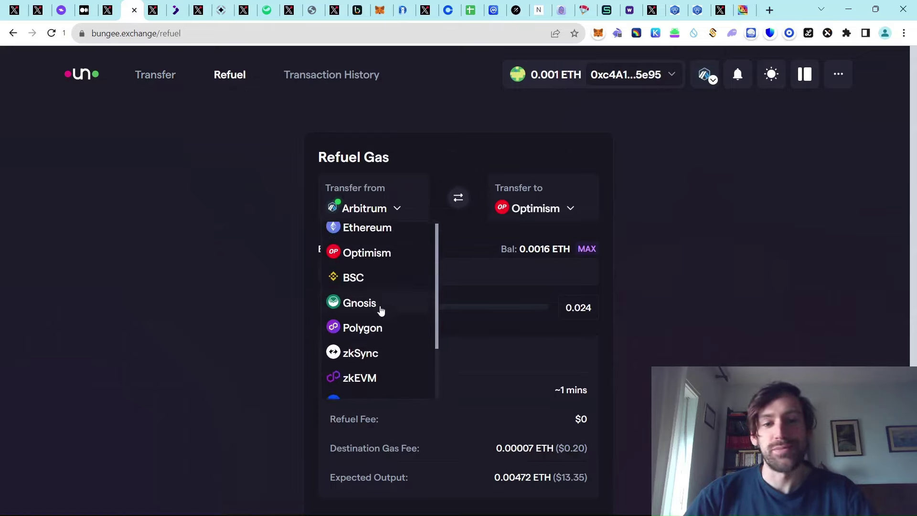
{"action": "scroll", "coordinate": [364, 317], "scroll_direction": "up", "scroll_amount": 1}
{"action": "scroll", "coordinate": [365, 317], "scroll_direction": "up", "scroll_amount": 2}
{"action": "left_click", "coordinate": [268, 293]}
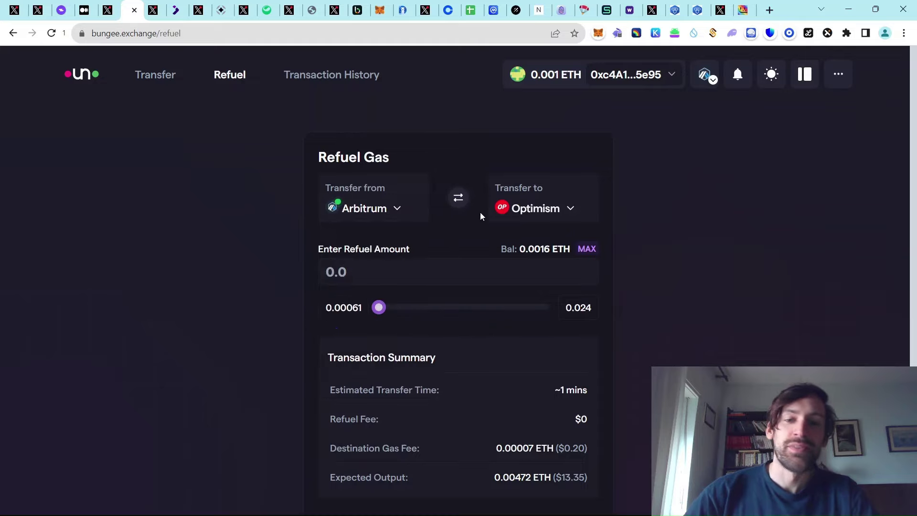
{"action": "left_click", "coordinate": [544, 208]}
{"action": "left_click_drag", "start_coordinate": [600, 256], "coordinate": [604, 313]}
{"action": "left_click", "coordinate": [683, 289]}
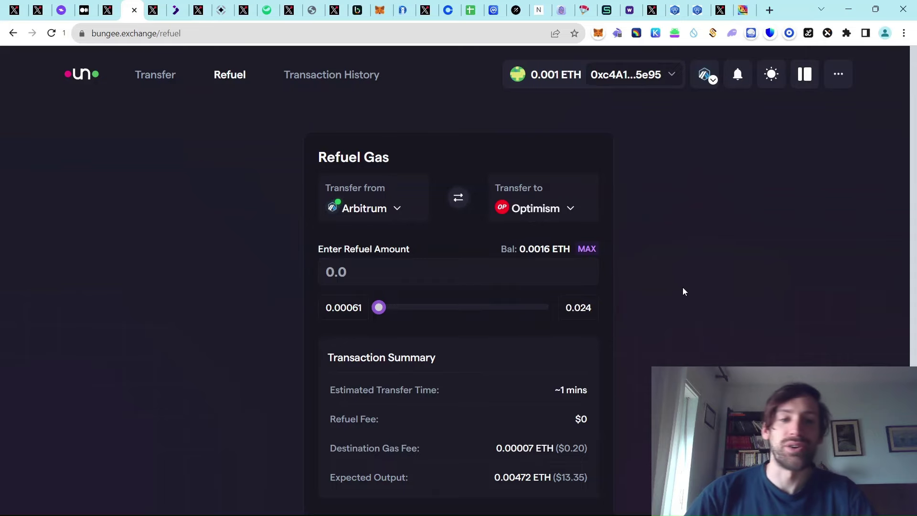
{"action": "left_click", "coordinate": [156, 11]}
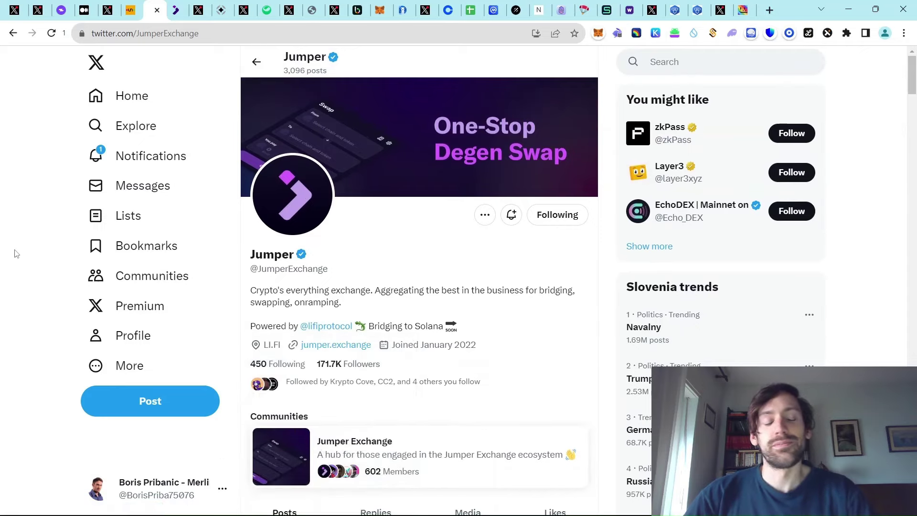
- Open Jumper Exchange's exchange view and scroll through its selectable chains
{"action": "scroll", "coordinate": [17, 253], "scroll_direction": "down", "scroll_amount": 3}
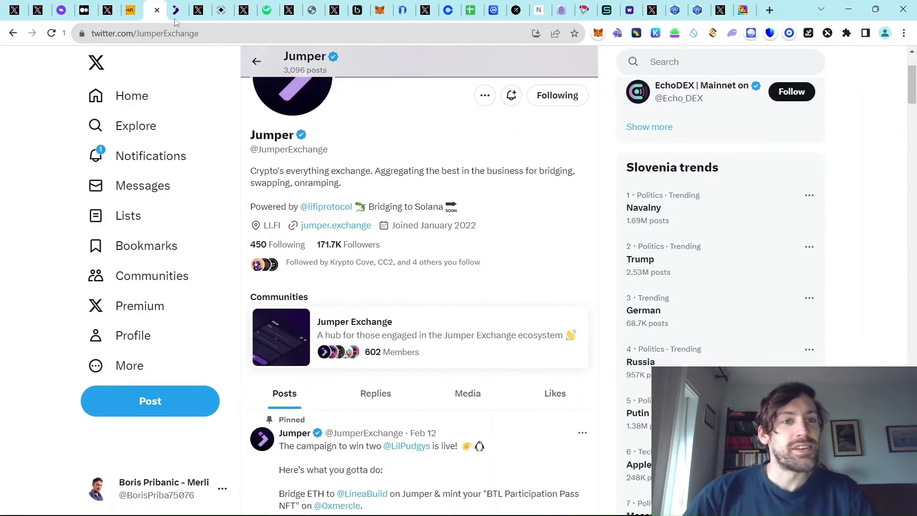
{"action": "left_click", "coordinate": [176, 11]}
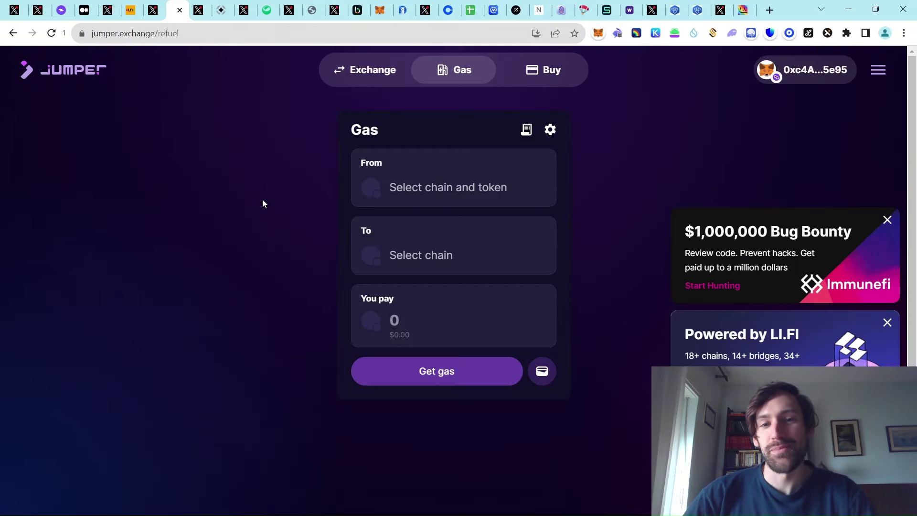
{"action": "left_click", "coordinate": [348, 77]}
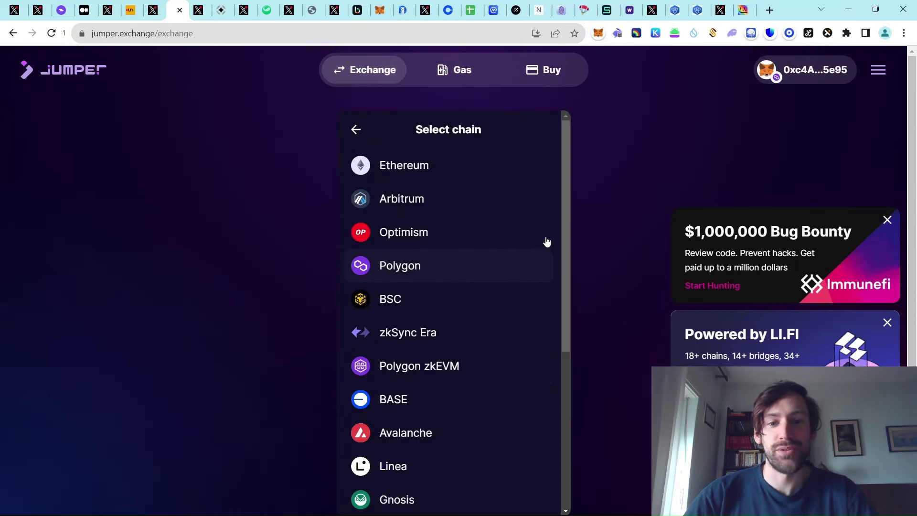
{"action": "left_click_drag", "start_coordinate": [563, 228], "coordinate": [582, 435]}
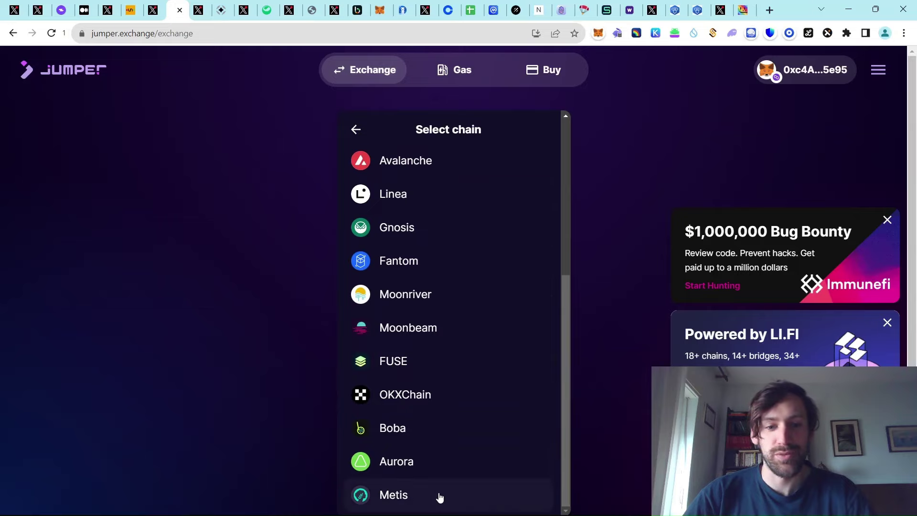
{"action": "scroll", "coordinate": [418, 334], "scroll_direction": "up", "scroll_amount": 4}
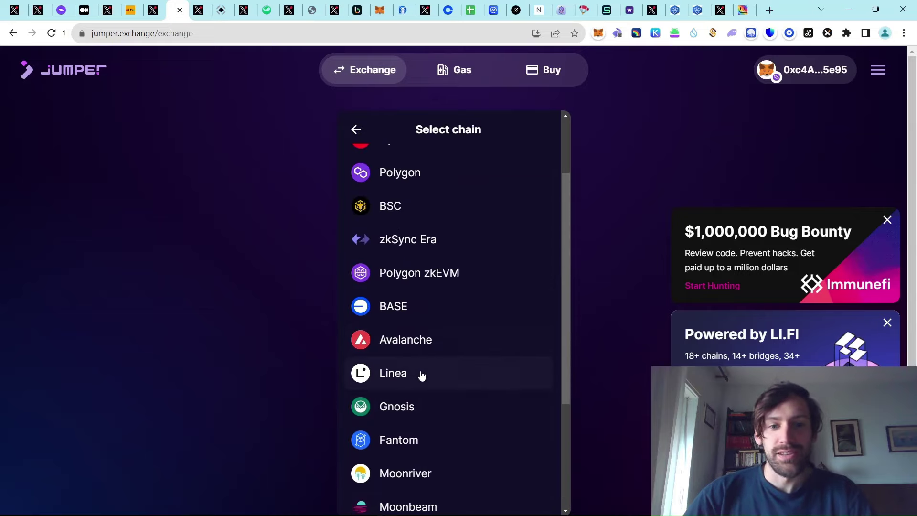
{"action": "scroll", "coordinate": [411, 335], "scroll_direction": "up", "scroll_amount": 3}
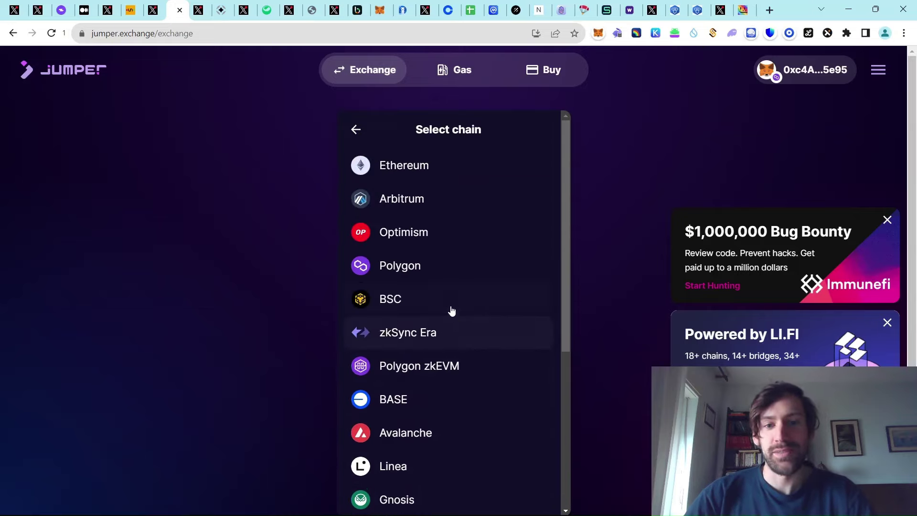
{"action": "left_click", "coordinate": [355, 130]}
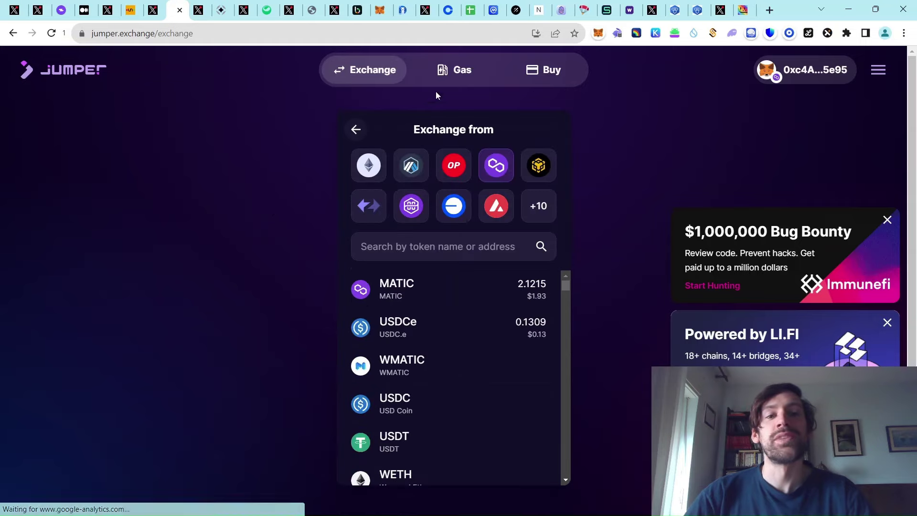
- Browse the pay-from chains and tokens for Jumper's Gas refuel, returning to the Gas form
{"action": "left_click", "coordinate": [453, 73]}
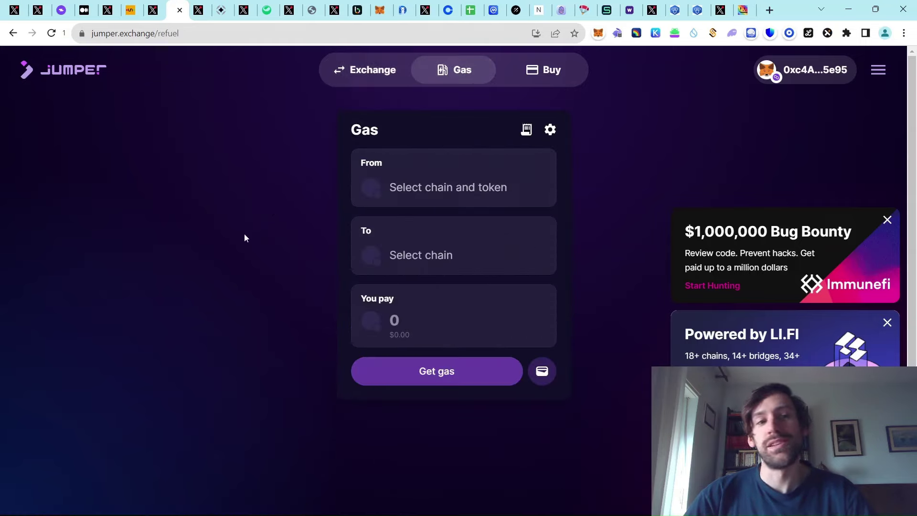
{"action": "left_click", "coordinate": [442, 191]}
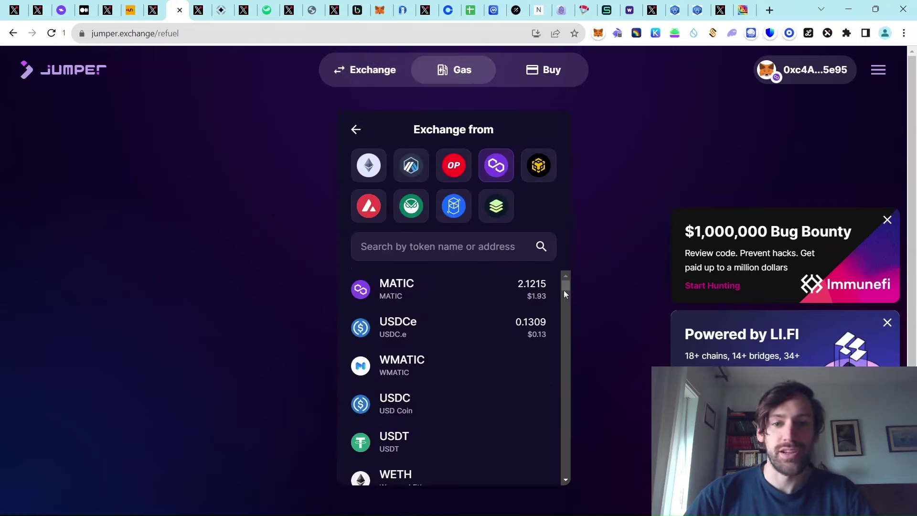
{"action": "mouse_move", "coordinate": [564, 293]}
{"action": "left_mouse_down"}
{"action": "mouse_move", "coordinate": [563, 348]}
{"action": "mouse_move", "coordinate": [565, 284]}
{"action": "left_mouse_up"}
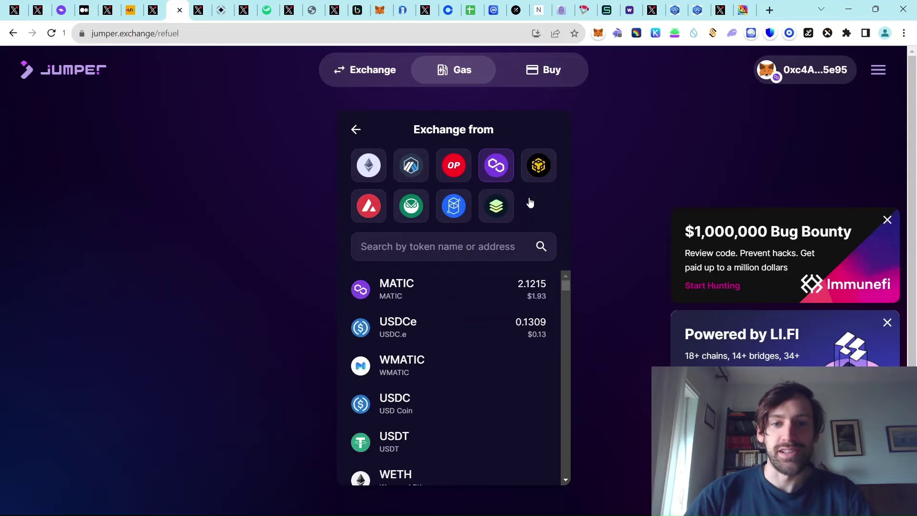
{"action": "left_click", "coordinate": [356, 130]}
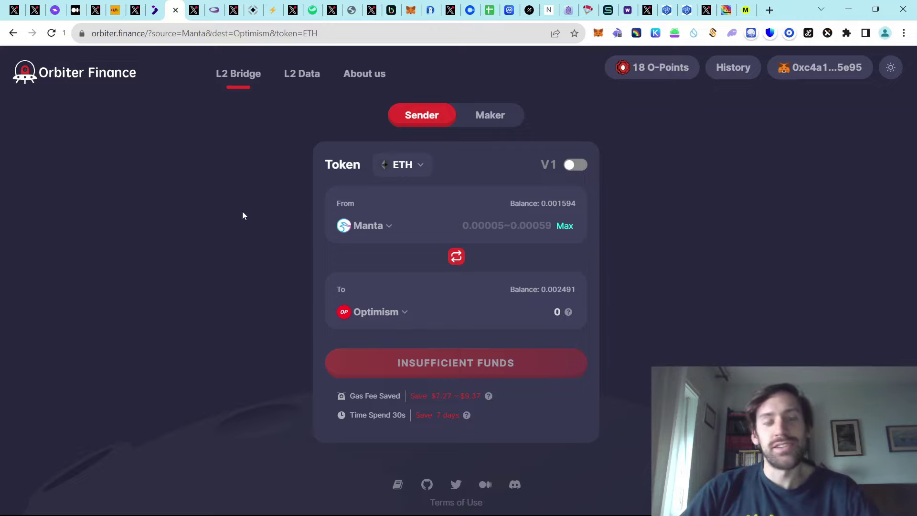
{"action": "left_click", "coordinate": [365, 226]}
{"action": "scroll", "coordinate": [539, 315], "scroll_direction": "down", "scroll_amount": 4}
{"action": "left_click_drag", "start_coordinate": [550, 328], "coordinate": [552, 243]}
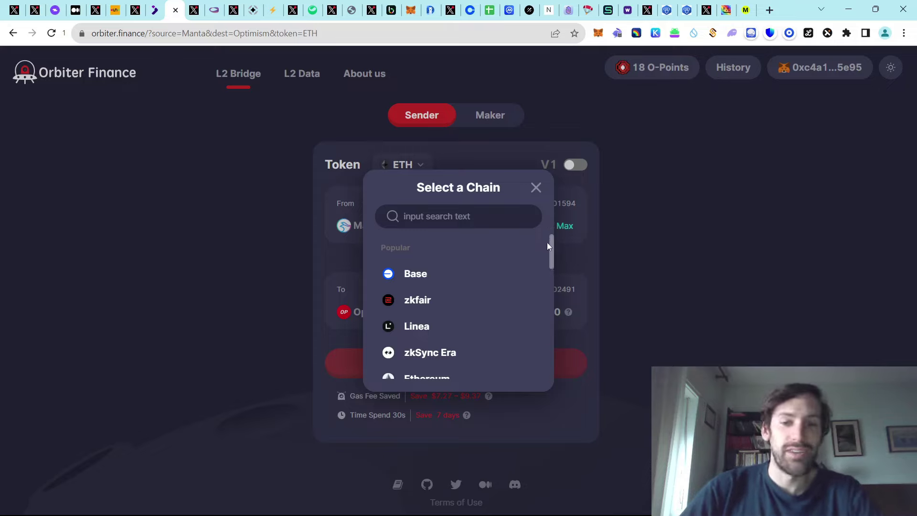
{"action": "scroll", "coordinate": [548, 244], "scroll_direction": "down", "scroll_amount": 2}
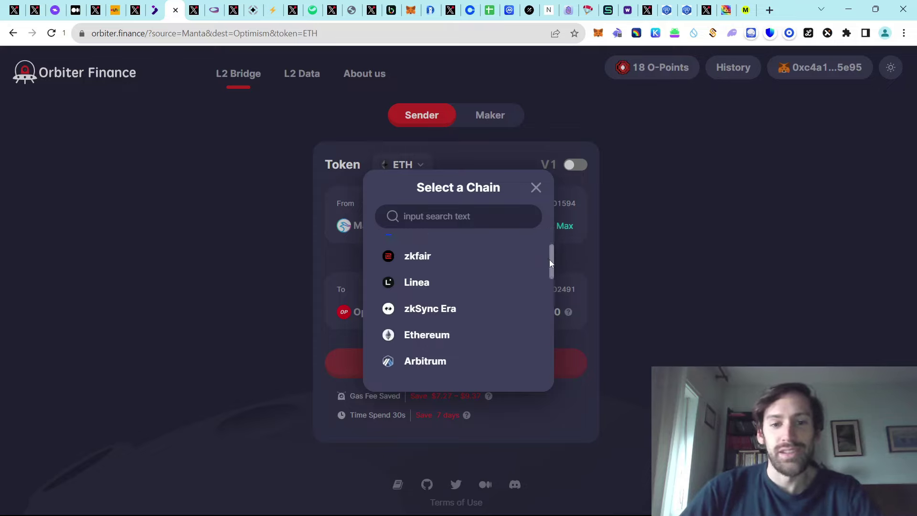
{"action": "left_click_drag", "start_coordinate": [549, 259], "coordinate": [540, 362]}
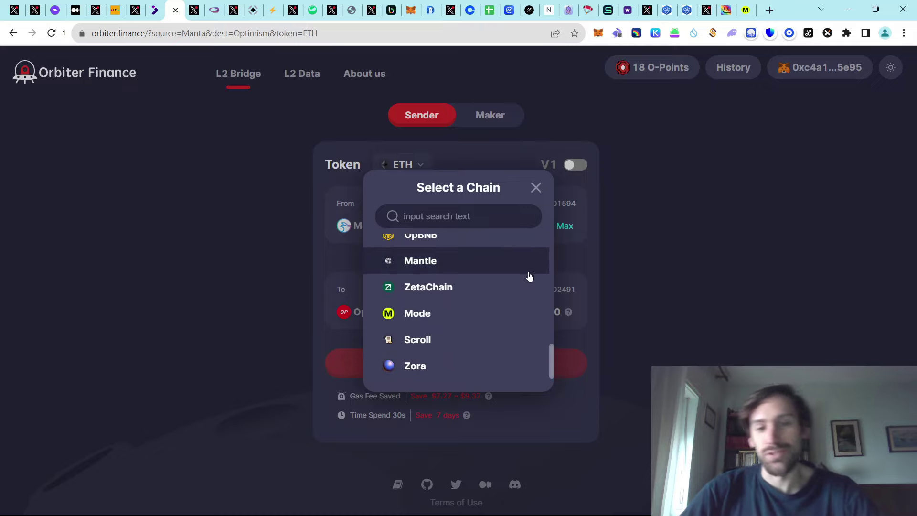
{"action": "left_click", "coordinate": [780, 231]}
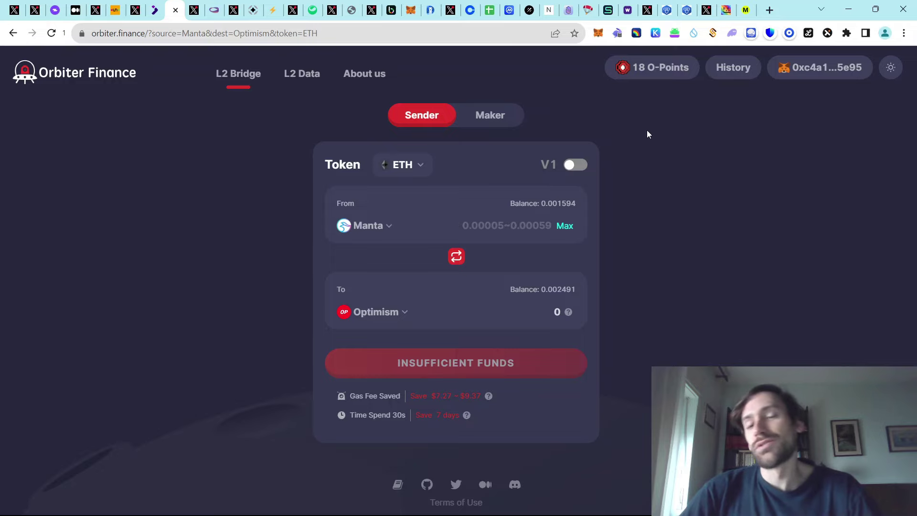
{"action": "left_click", "coordinate": [641, 76]}
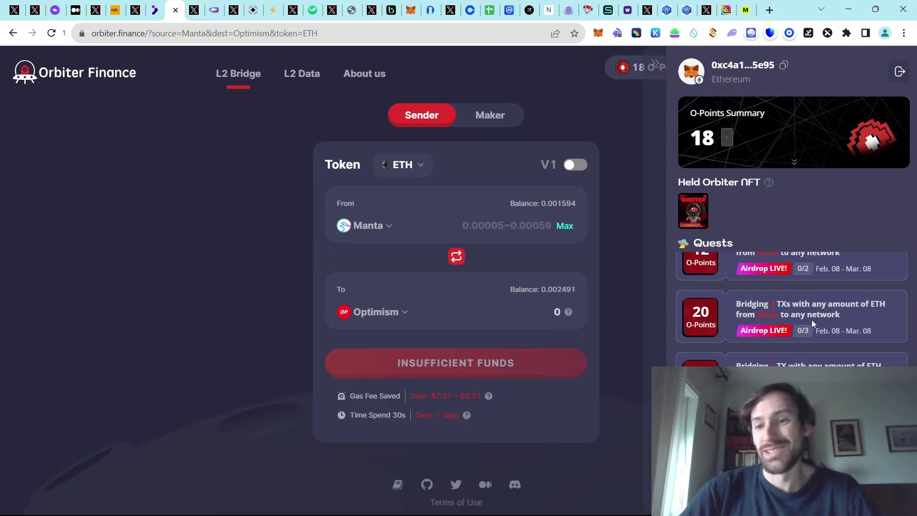
{"action": "scroll", "coordinate": [813, 320], "scroll_direction": "down", "scroll_amount": 3}
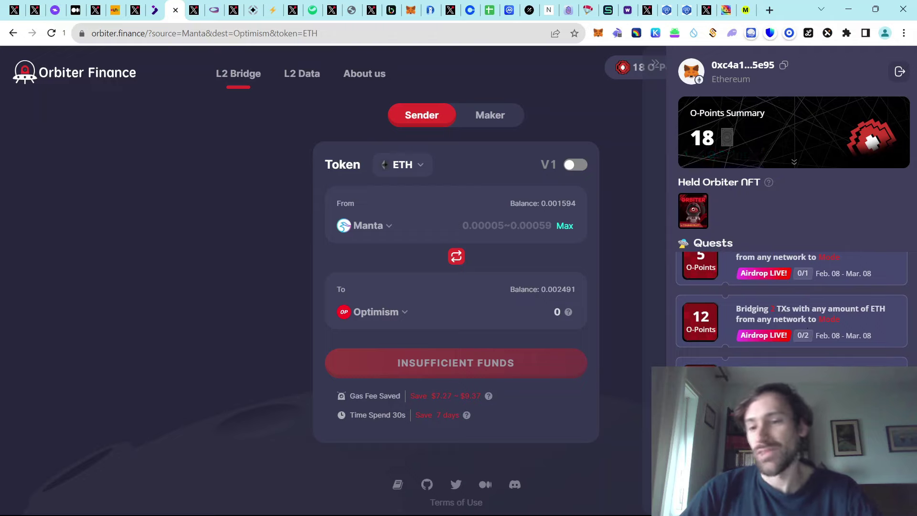
{"action": "scroll", "coordinate": [844, 337], "scroll_direction": "up", "scroll_amount": 1}
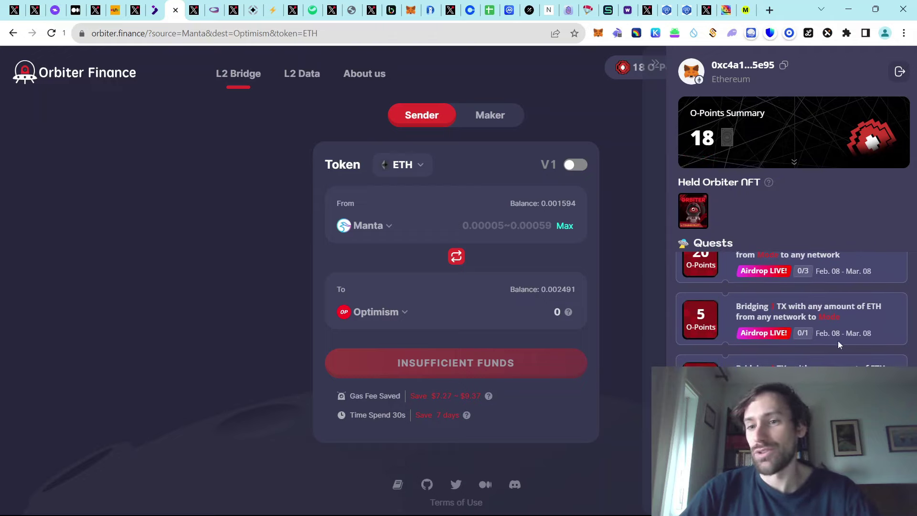
{"action": "scroll", "coordinate": [843, 341], "scroll_direction": "down", "scroll_amount": 3}
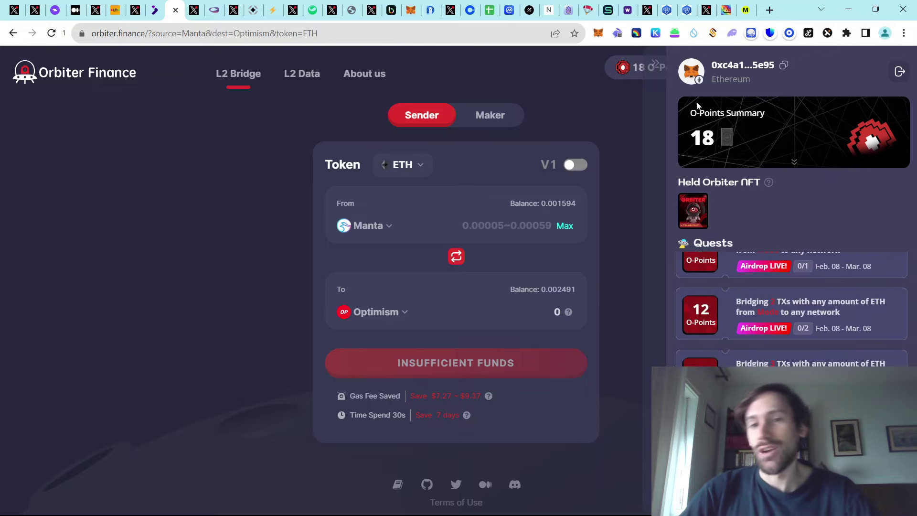
{"action": "left_click", "coordinate": [181, 240]}
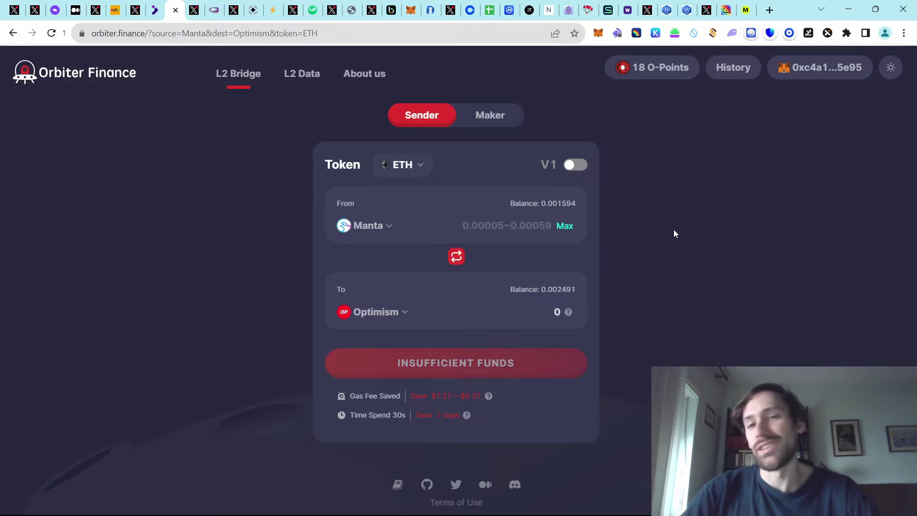
- Read deBridge's Jupiter governance post on X, then go to DLN's token selection page
{"action": "left_click", "coordinate": [195, 11]}
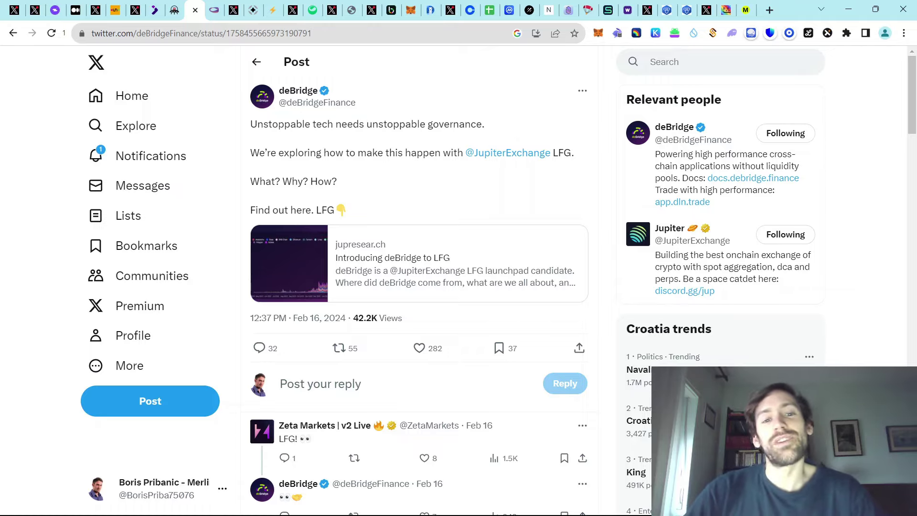
{"action": "left_click", "coordinate": [214, 10]}
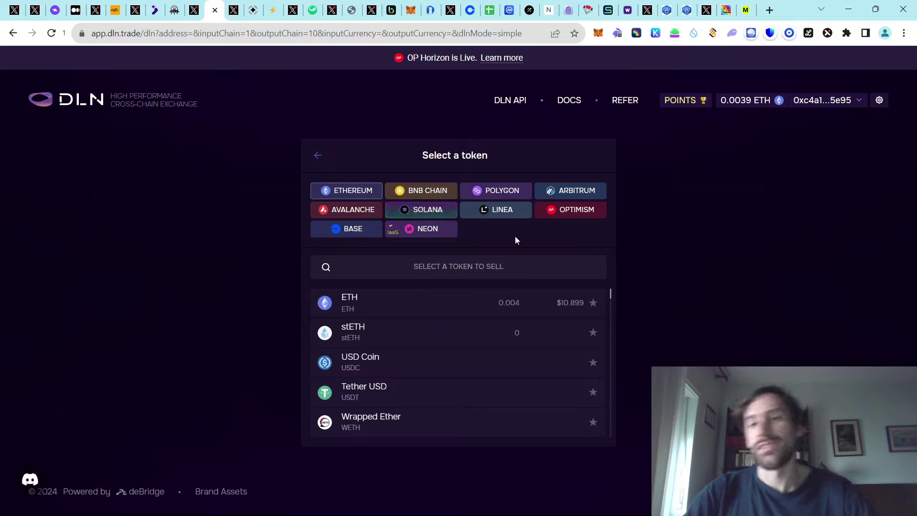
- Review DLN's sellable chains and tokens and its POINTS button, then go to Stargate's X profile
{"action": "mouse_move", "coordinate": [700, 103]}
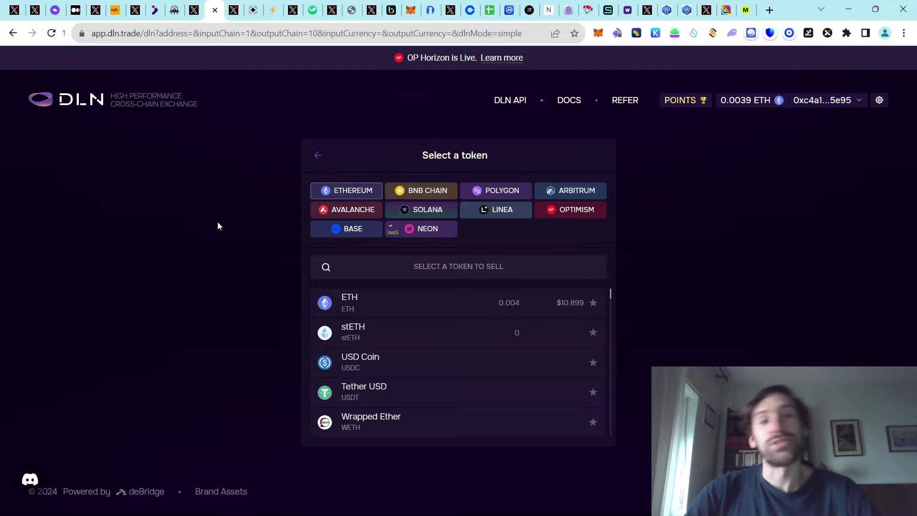
{"action": "left_click", "coordinate": [232, 11]}
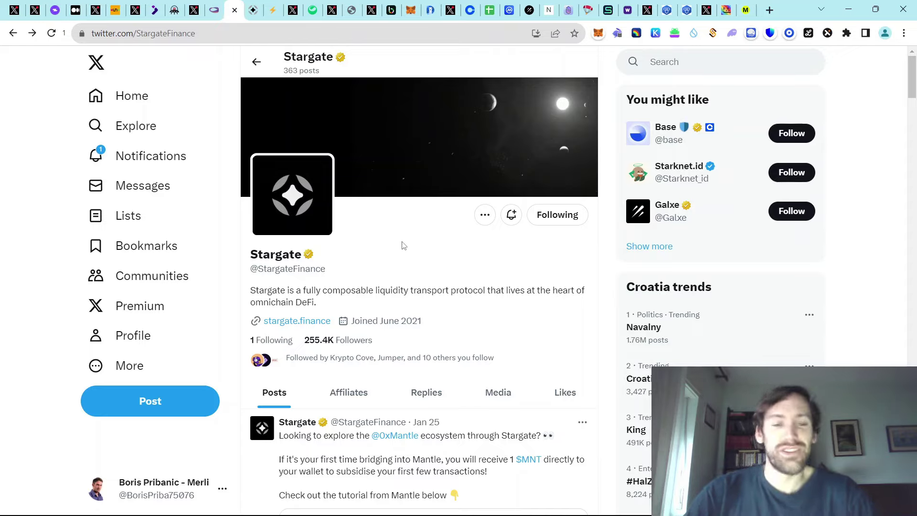
- Open Stargate's transfer page from its X profile, check the token list, and switch to dark theme
{"action": "left_click", "coordinate": [296, 321]}
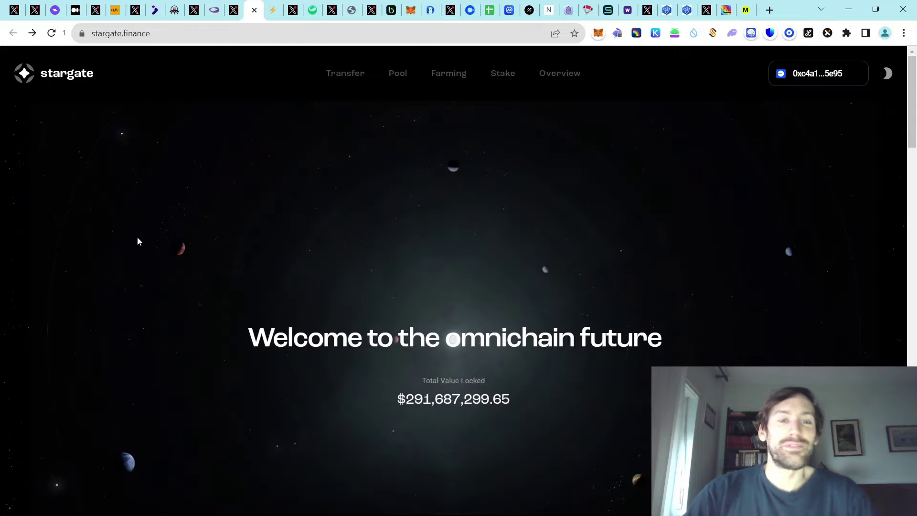
{"action": "left_click", "coordinate": [340, 76]}
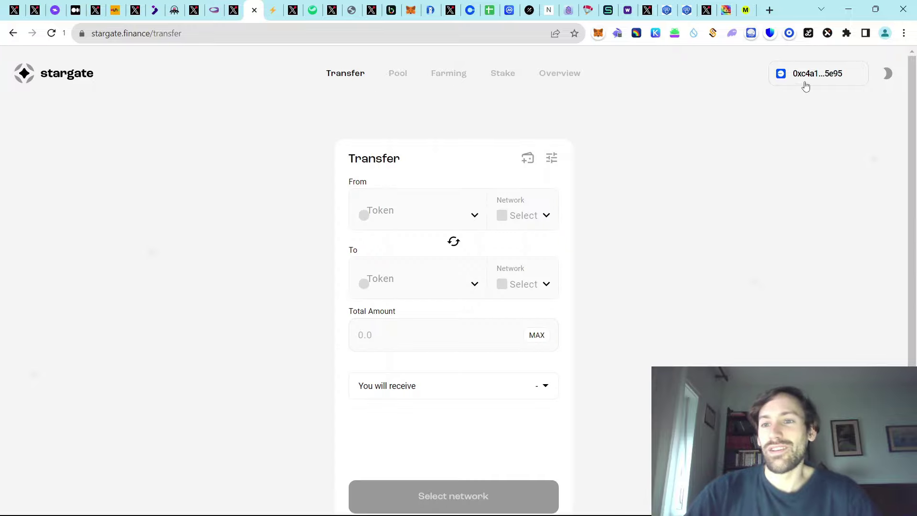
{"action": "left_click", "coordinate": [461, 218]}
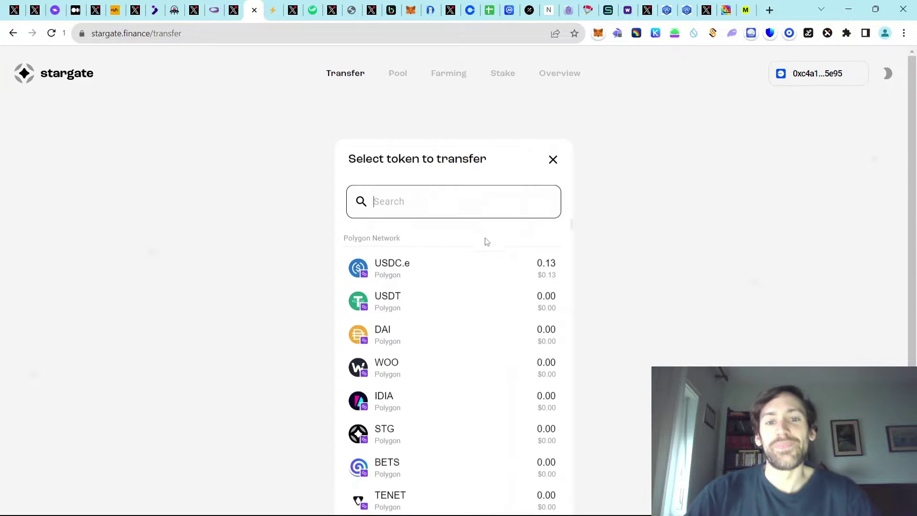
{"action": "left_click", "coordinate": [553, 161]}
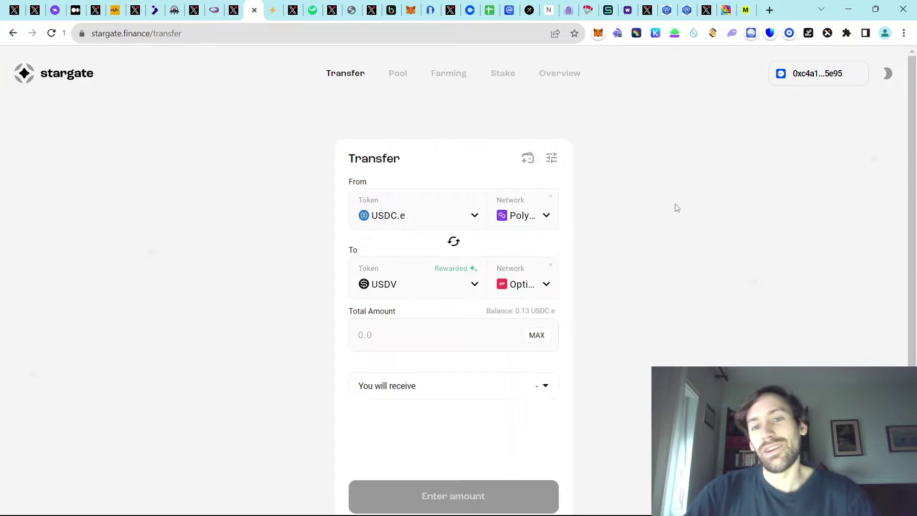
{"action": "left_click", "coordinate": [885, 77]}
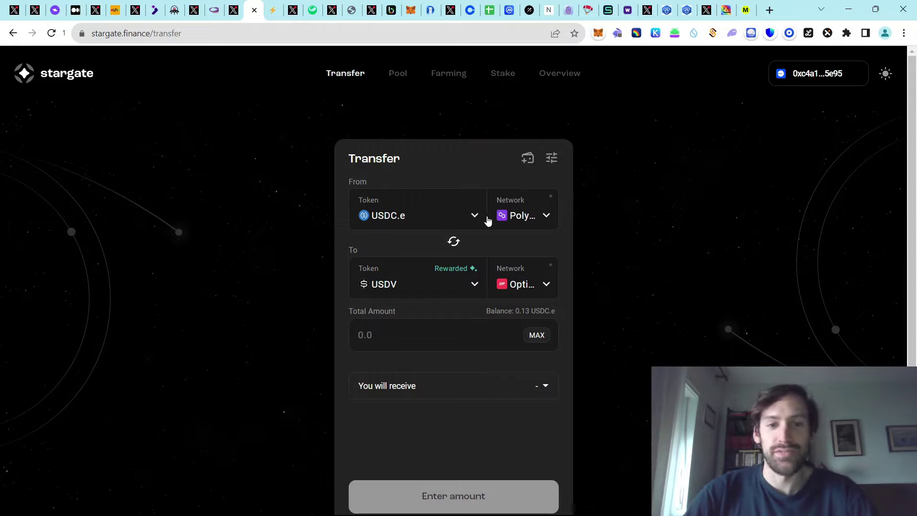
- Browse Stargate's source networks, view the 1.20 veSTG staking overview, then the Snapshot proposal
{"action": "left_click", "coordinate": [526, 216]}
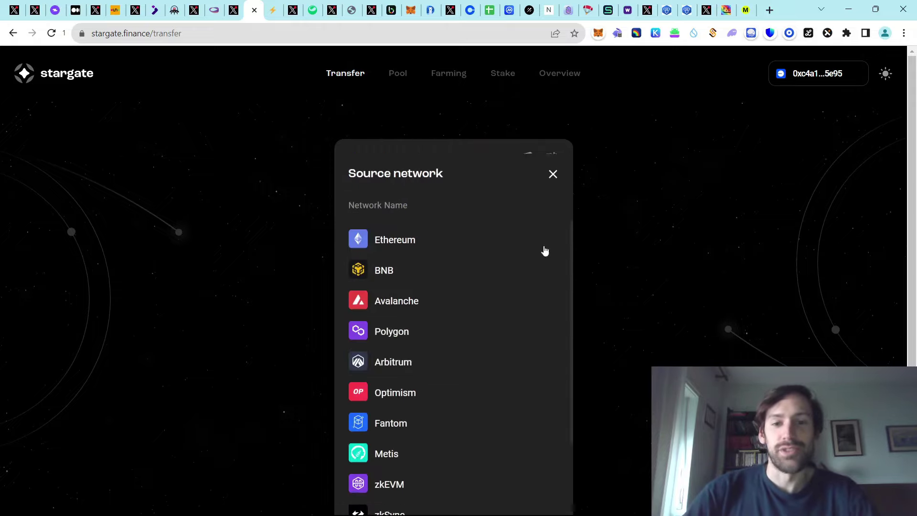
{"action": "scroll", "coordinate": [516, 288], "scroll_direction": "down", "scroll_amount": 3}
{"action": "scroll", "coordinate": [476, 381], "scroll_direction": "down", "scroll_amount": 3}
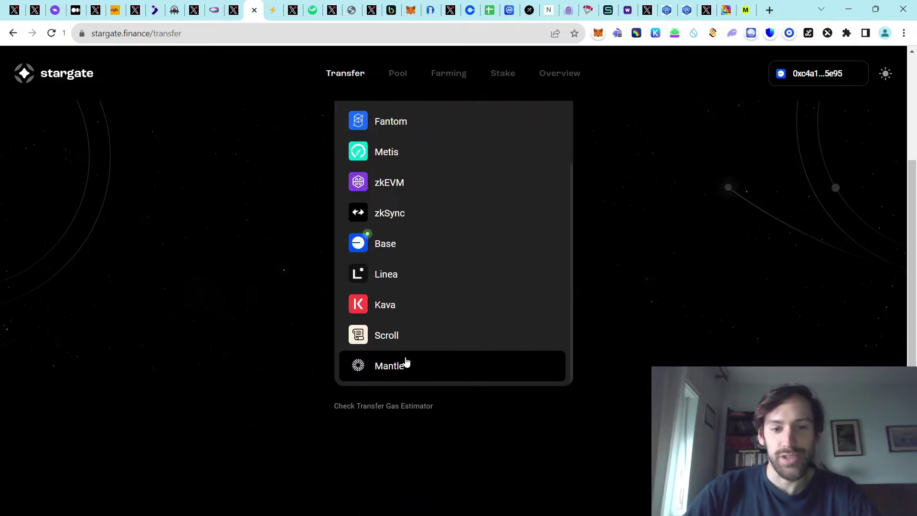
{"action": "scroll", "coordinate": [430, 272], "scroll_direction": "up", "scroll_amount": 6}
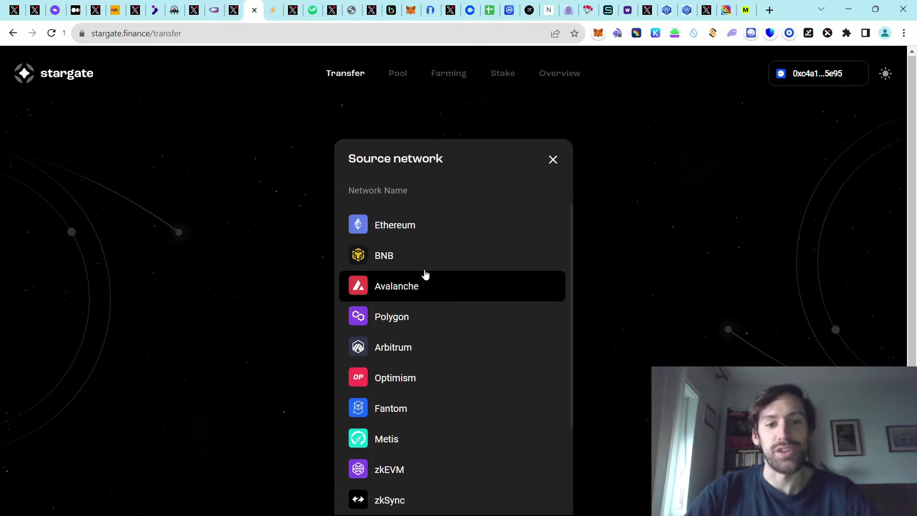
{"action": "left_click", "coordinate": [673, 244]}
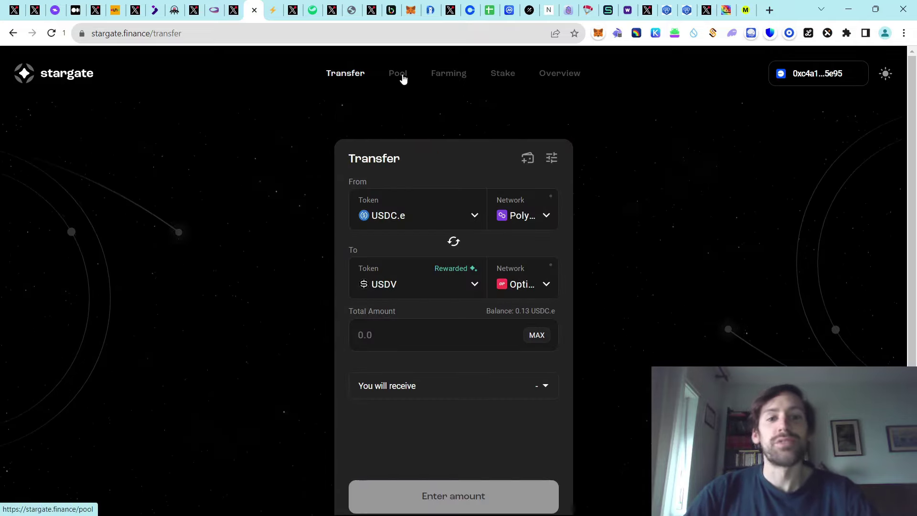
{"action": "left_click", "coordinate": [497, 79]}
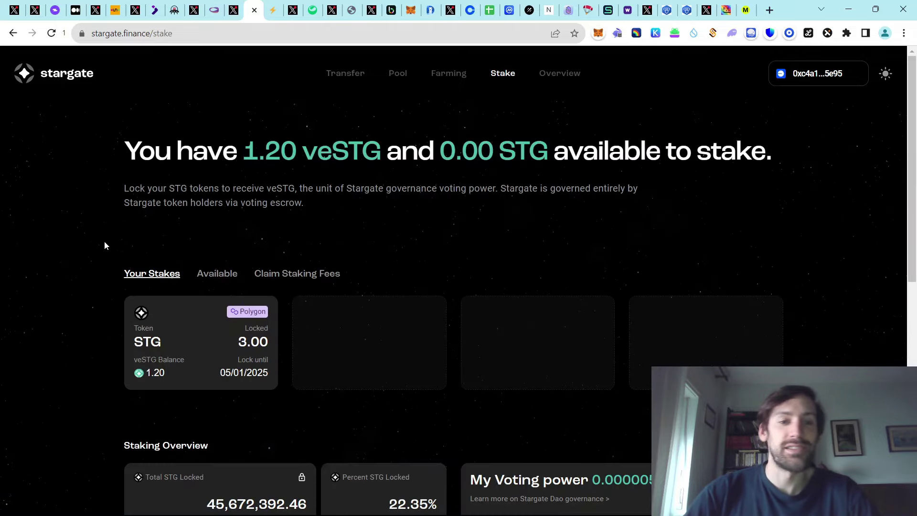
{"action": "left_click", "coordinate": [276, 14]}
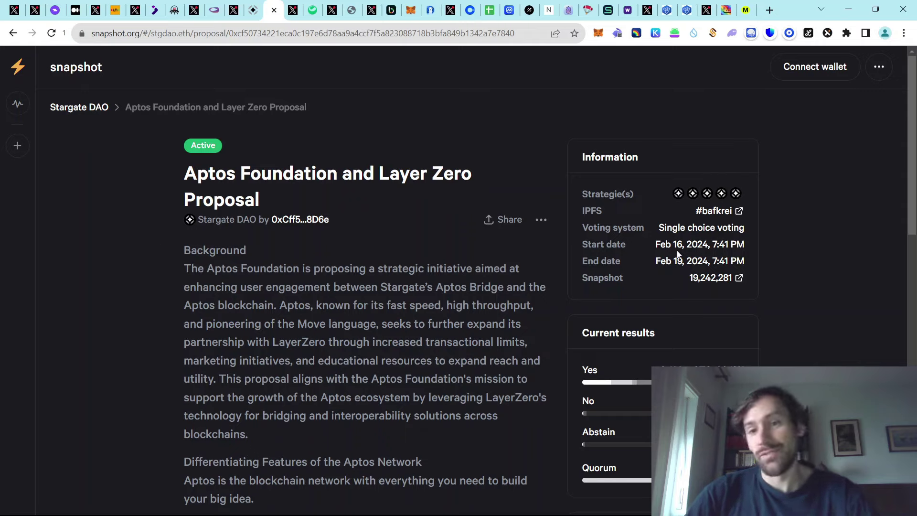
- Read the Aptos Foundation and Layer Zero proposal details, then go to Matcha's X profile
{"action": "mouse_move", "coordinate": [665, 263]}
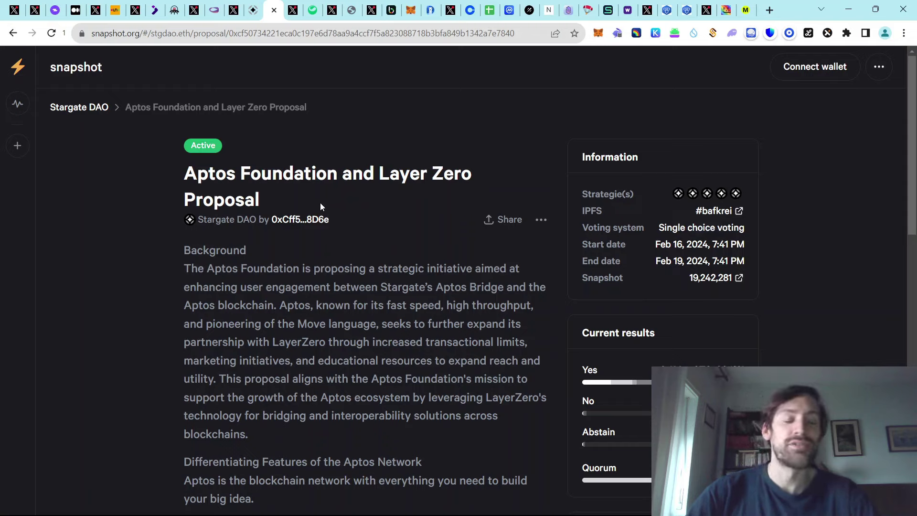
{"action": "left_click_drag", "start_coordinate": [265, 205], "coordinate": [175, 185]}
{"action": "left_click", "coordinate": [159, 200]}
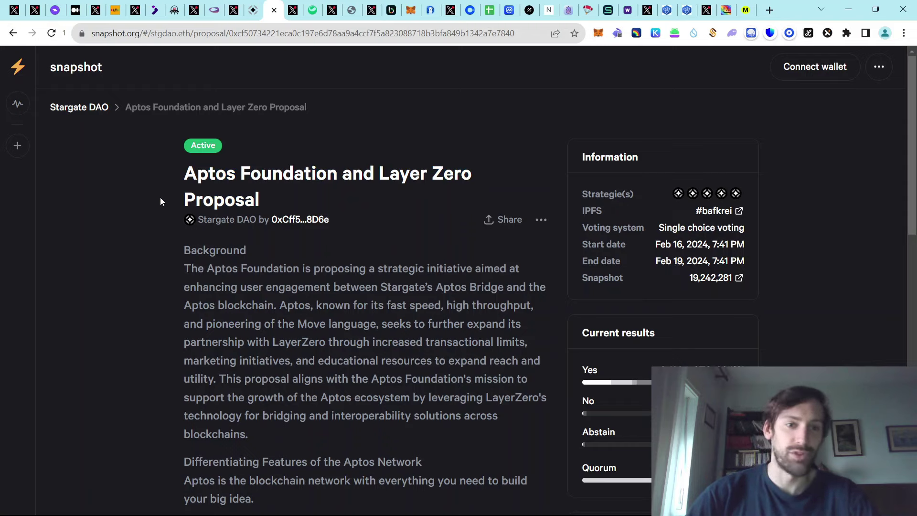
{"action": "key", "text": "ctrl+Tab"}
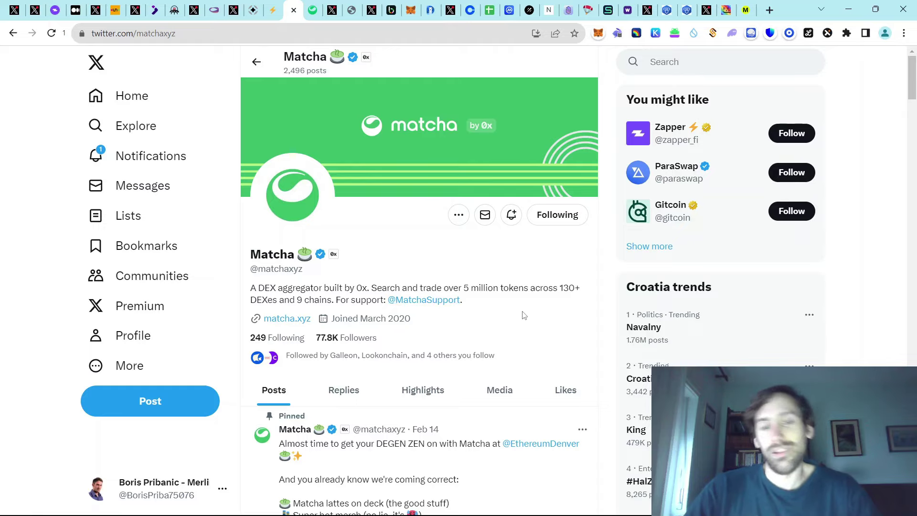
- Open Matcha's BNB page ($349.68) and browse the sell-token search's additional networks
{"action": "scroll", "coordinate": [524, 315], "scroll_direction": "down", "scroll_amount": 1}
{"action": "scroll", "coordinate": [522, 311], "scroll_direction": "up", "scroll_amount": 1}
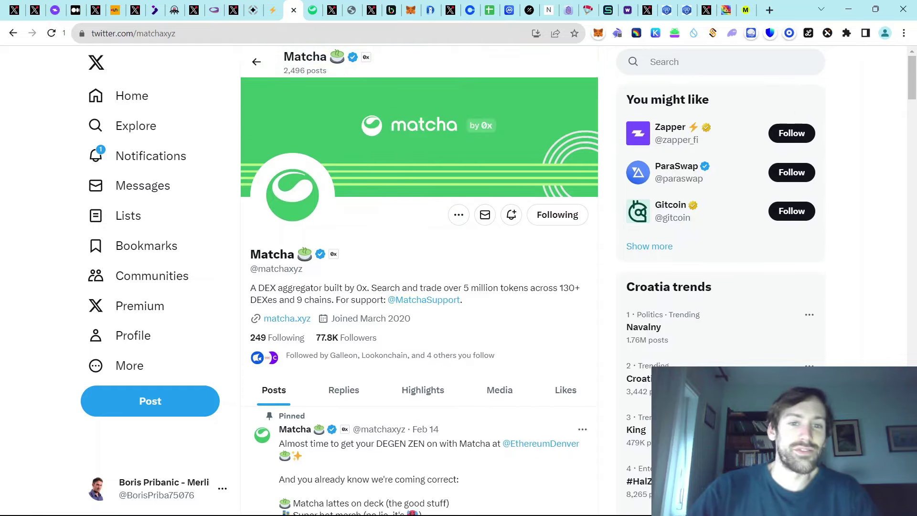
{"action": "left_click", "coordinate": [310, 14]}
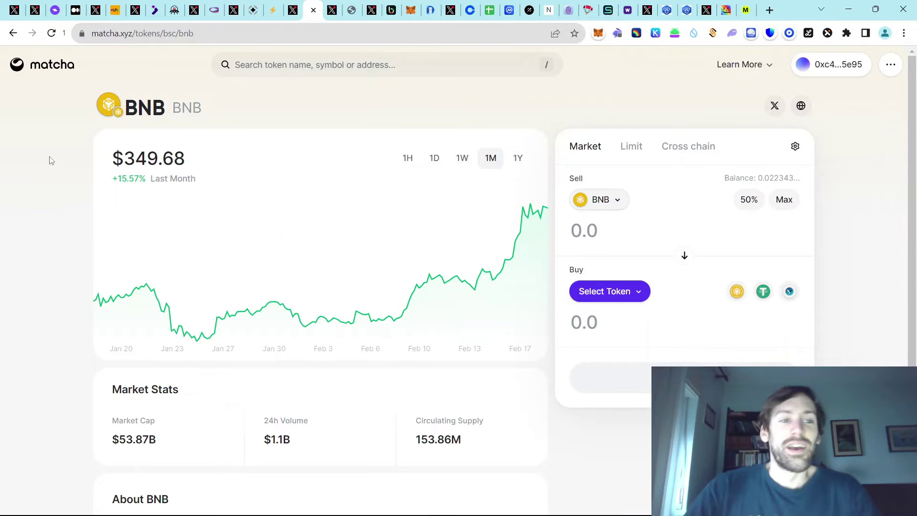
{"action": "left_click", "coordinate": [611, 201]}
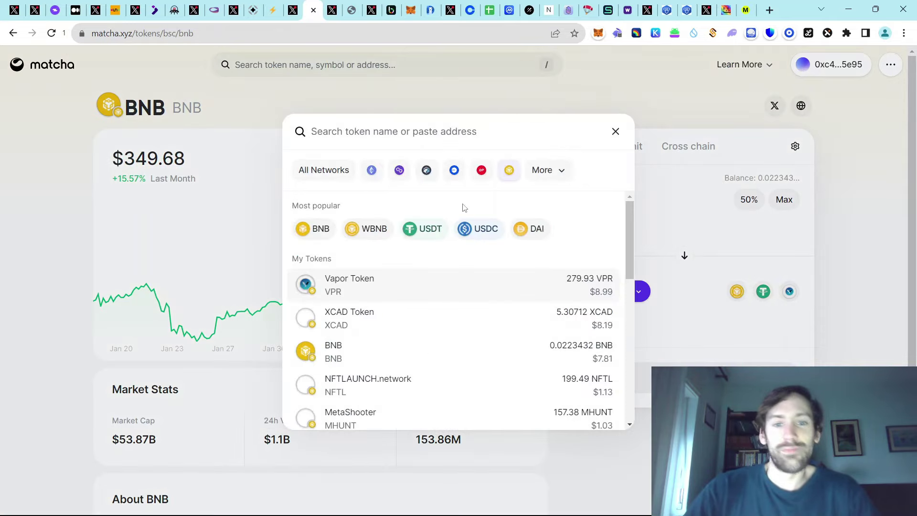
{"action": "left_click", "coordinate": [549, 170]}
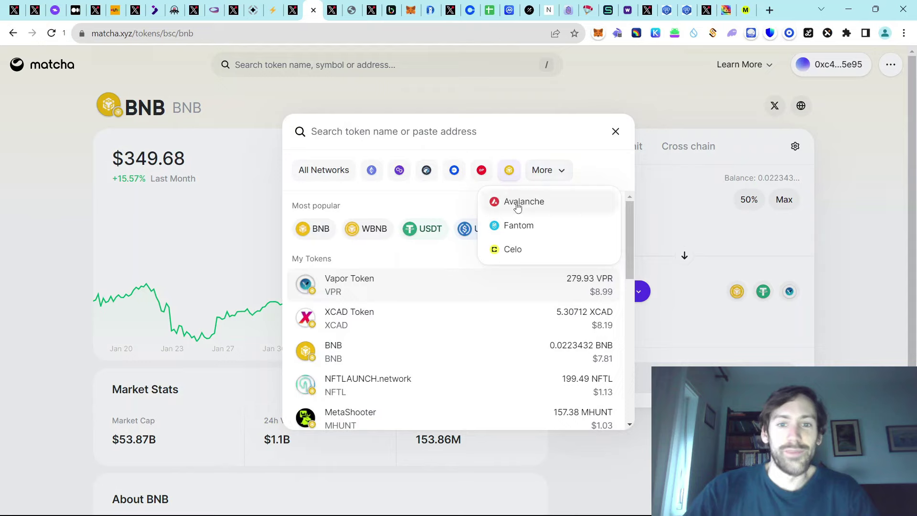
{"action": "left_click", "coordinate": [425, 195]}
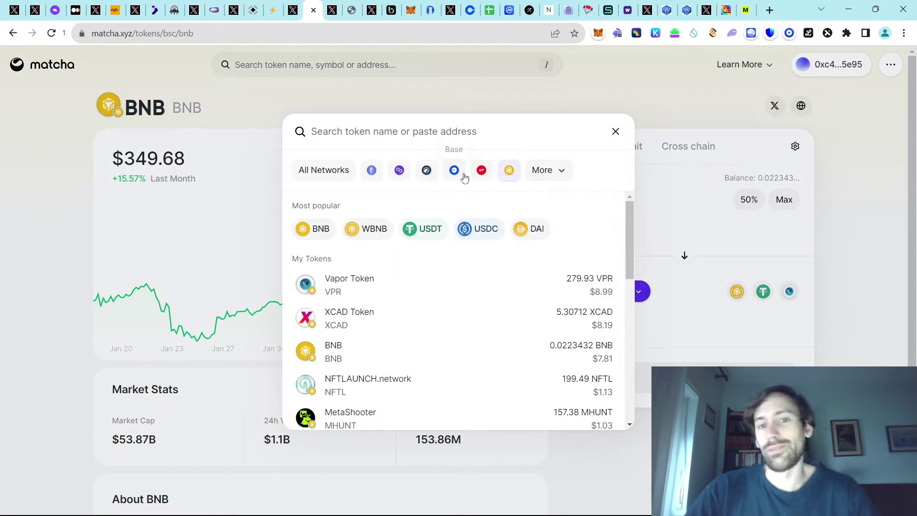
{"action": "left_click", "coordinate": [548, 173]}
{"action": "left_click", "coordinate": [672, 235]}
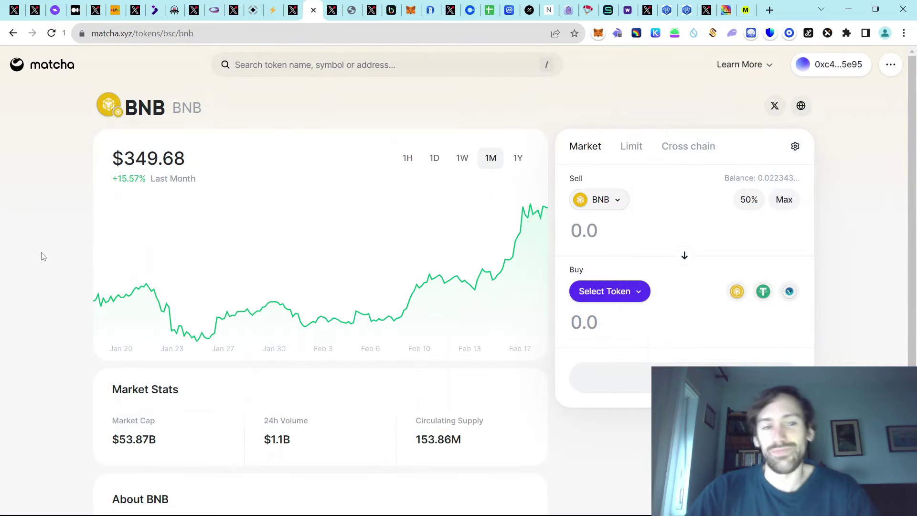
- Open the Odos swap app and check its chain list, keeping Arbitrum selected
{"action": "left_click", "coordinate": [340, 10]}
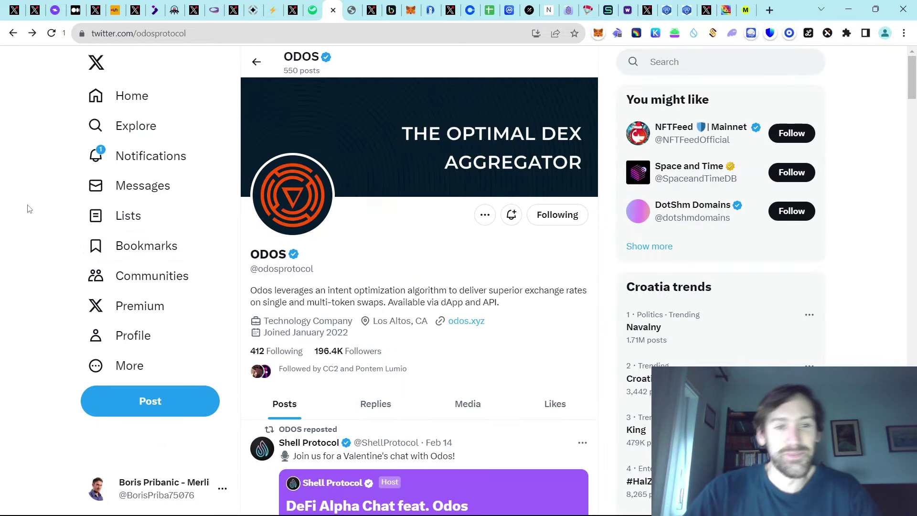
{"action": "left_click", "coordinate": [350, 11]}
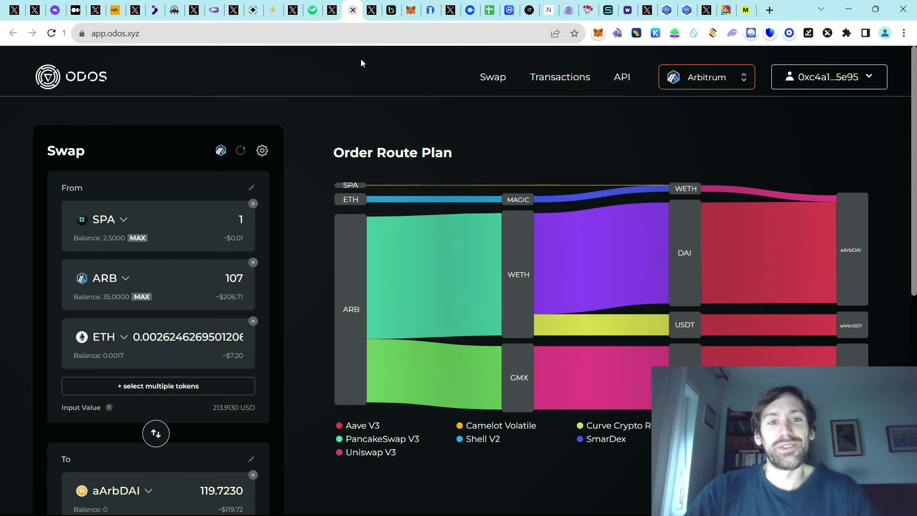
{"action": "left_click", "coordinate": [702, 77]}
{"action": "scroll", "coordinate": [698, 266], "scroll_direction": "down", "scroll_amount": 1}
{"action": "scroll", "coordinate": [699, 266], "scroll_direction": "up", "scroll_amount": 1}
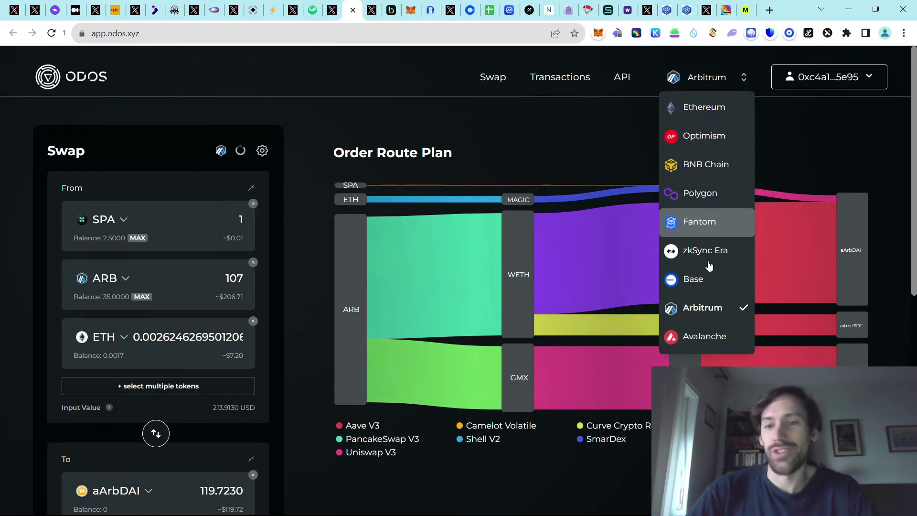
{"action": "left_click", "coordinate": [522, 132]}
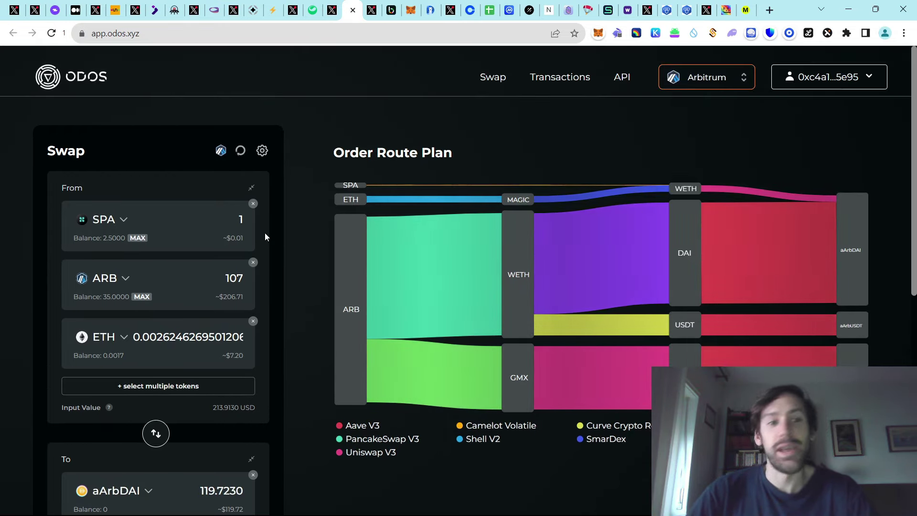
- Add aArbEURS to SPA, ARB and ETH as sell tokens and review the 56/33/11% output split
{"action": "scroll", "coordinate": [274, 249], "scroll_direction": "down", "scroll_amount": 3}
{"action": "left_click", "coordinate": [195, 276]}
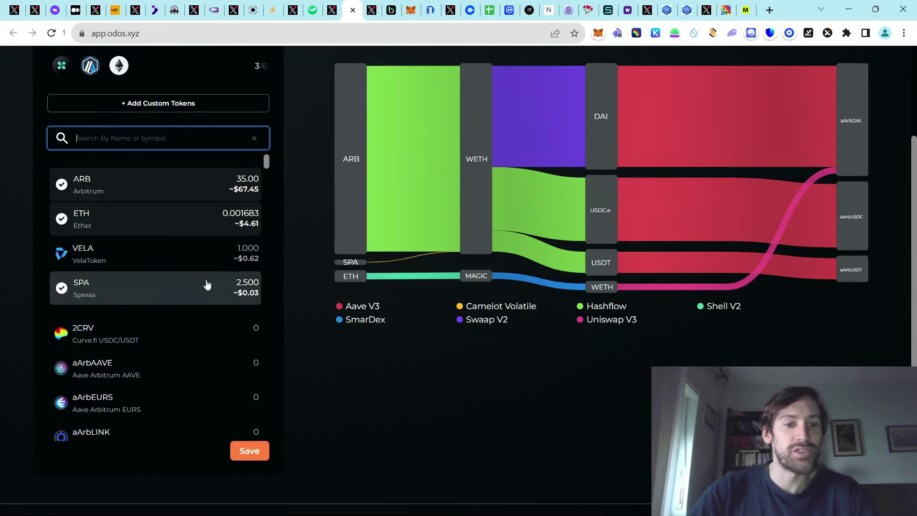
{"action": "left_click", "coordinate": [123, 401]}
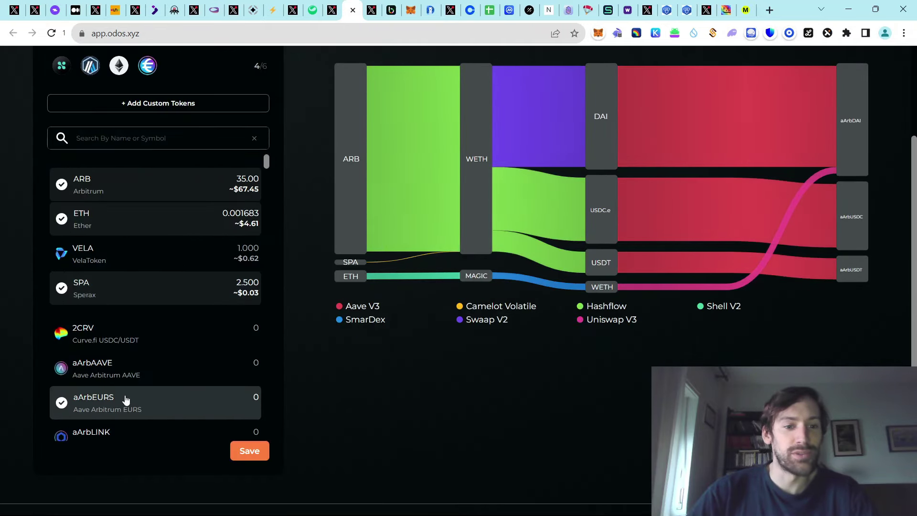
{"action": "left_click", "coordinate": [265, 447]}
{"action": "scroll", "coordinate": [291, 337], "scroll_direction": "up", "scroll_amount": 3}
{"action": "scroll", "coordinate": [291, 337], "scroll_direction": "down", "scroll_amount": 1}
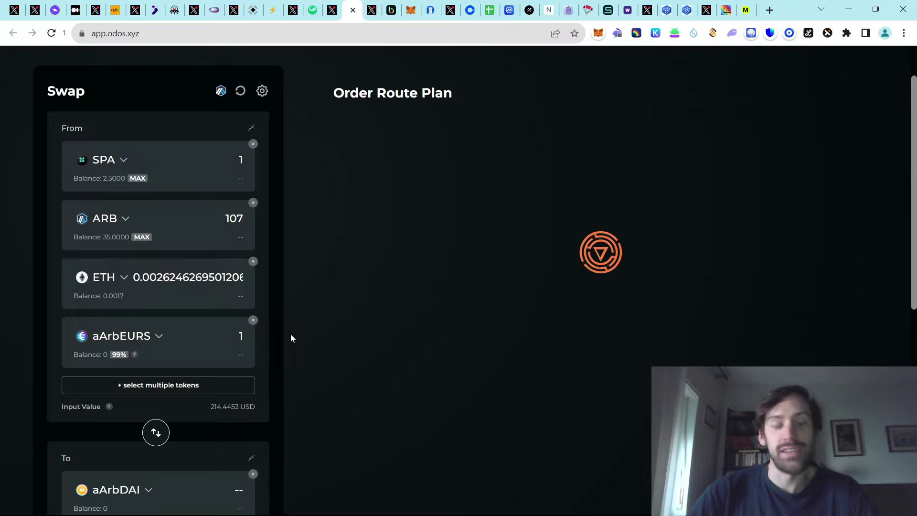
{"action": "scroll", "coordinate": [291, 338], "scroll_direction": "down", "scroll_amount": 4}
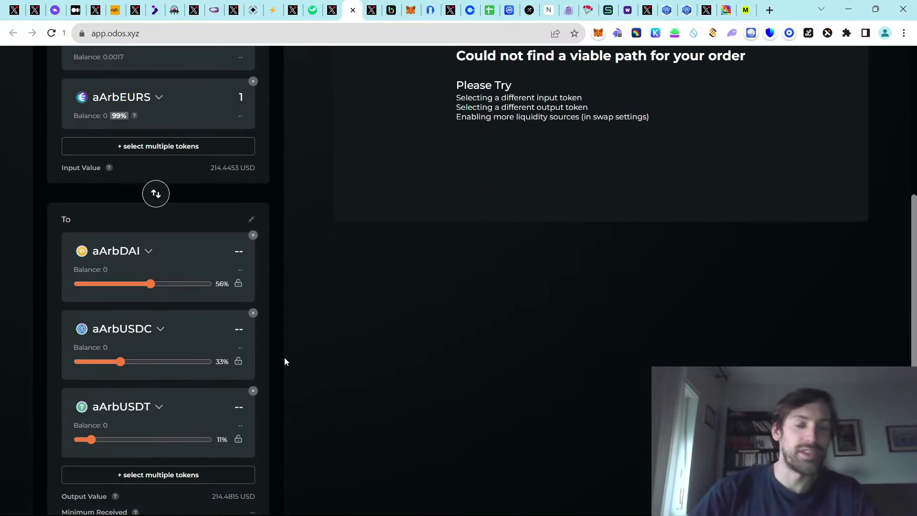
{"action": "scroll", "coordinate": [285, 358], "scroll_direction": "down", "scroll_amount": 1}
- Choose aArbDAI, aArbUSDC and aArbUSDCn as the Odos output tokens
{"action": "scroll", "coordinate": [258, 354], "scroll_direction": "down", "scroll_amount": 1}
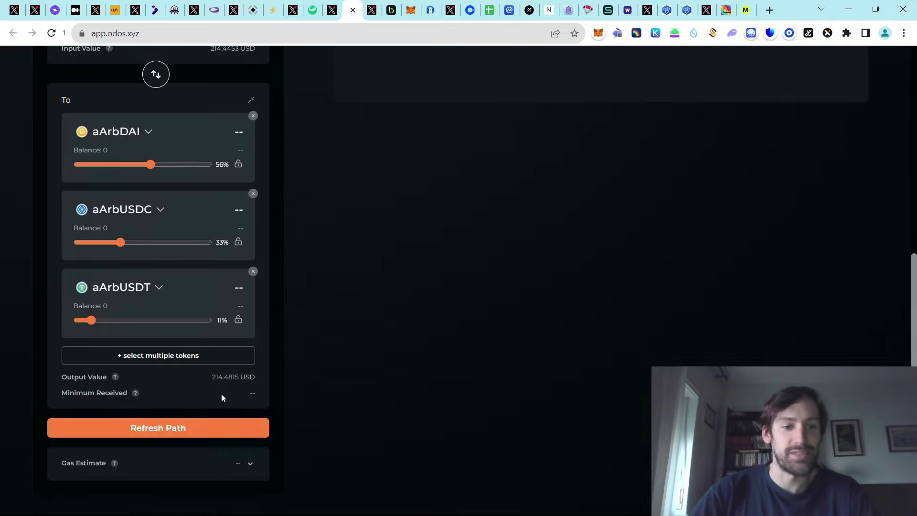
{"action": "left_click", "coordinate": [204, 360]}
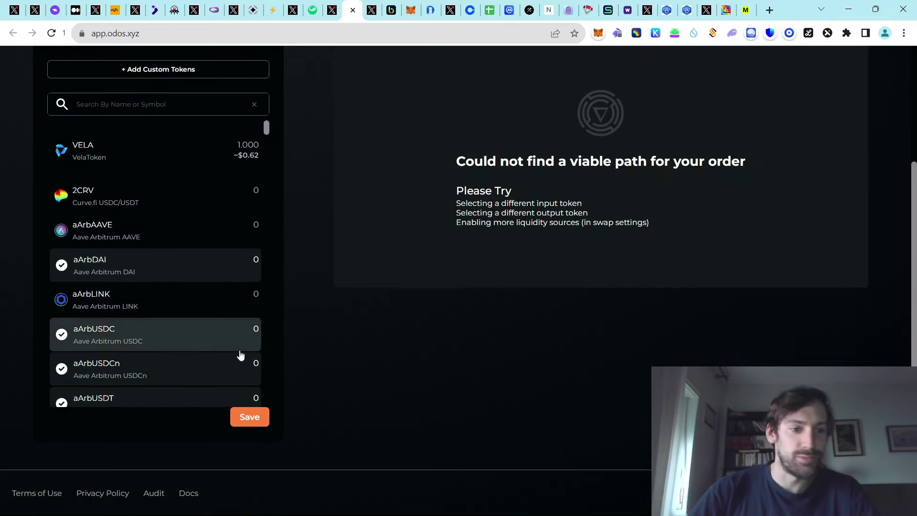
{"action": "left_click", "coordinate": [250, 418]}
{"action": "scroll", "coordinate": [282, 320], "scroll_direction": "down", "scroll_amount": 3}
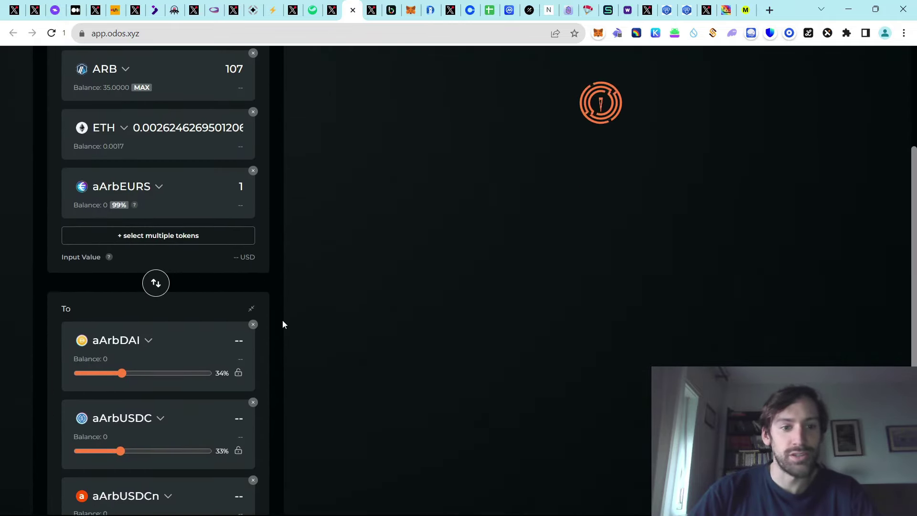
- Drag the To-section percentage sliders to rebalance the split across the three tokens
{"action": "mouse_move", "coordinate": [123, 250]}
{"action": "left_mouse_down"}
{"action": "mouse_move", "coordinate": [165, 251]}
{"action": "mouse_move", "coordinate": [110, 252]}
{"action": "left_mouse_up"}
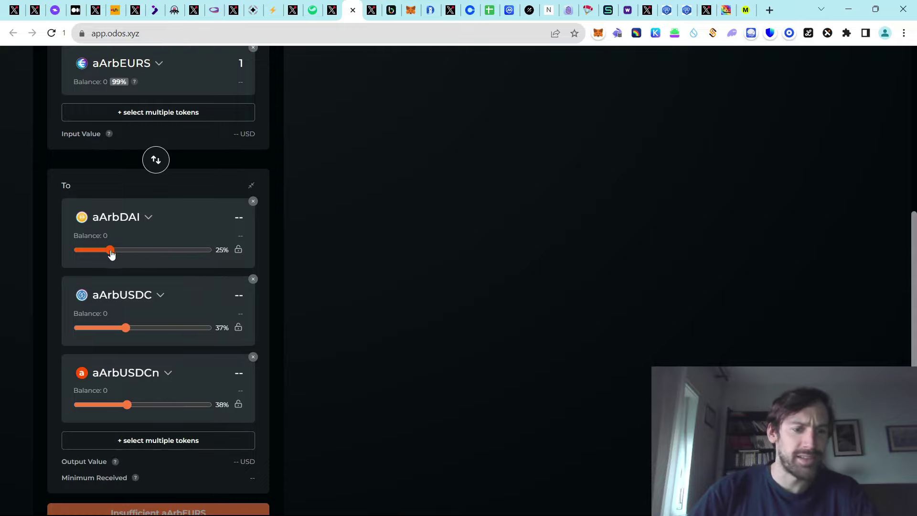
{"action": "left_click_drag", "start_coordinate": [113, 328], "coordinate": [182, 328]}
{"action": "scroll", "coordinate": [311, 296], "scroll_direction": "up", "scroll_amount": 6}
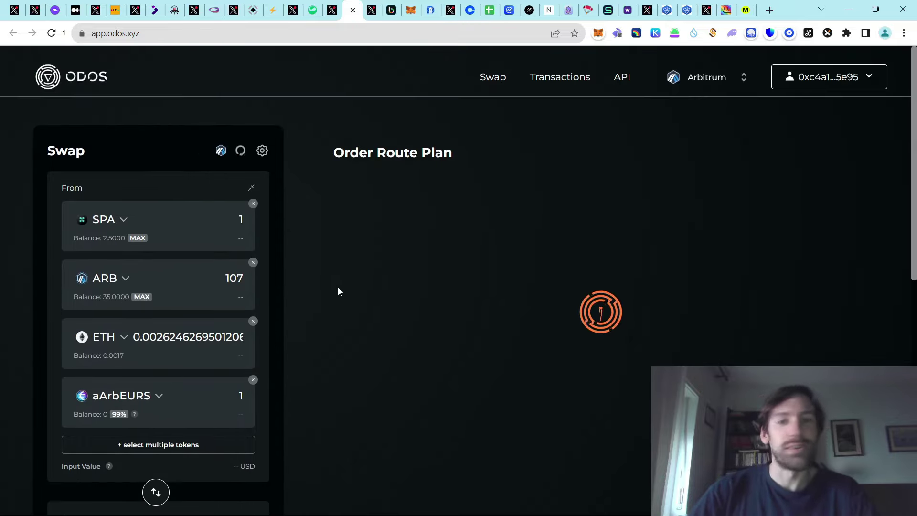
{"action": "scroll", "coordinate": [332, 284], "scroll_direction": "down", "scroll_amount": 3}
- Browse Bebop's X profile and its pinned post about going live on BNB Chain
{"action": "left_click", "coordinate": [374, 11]}
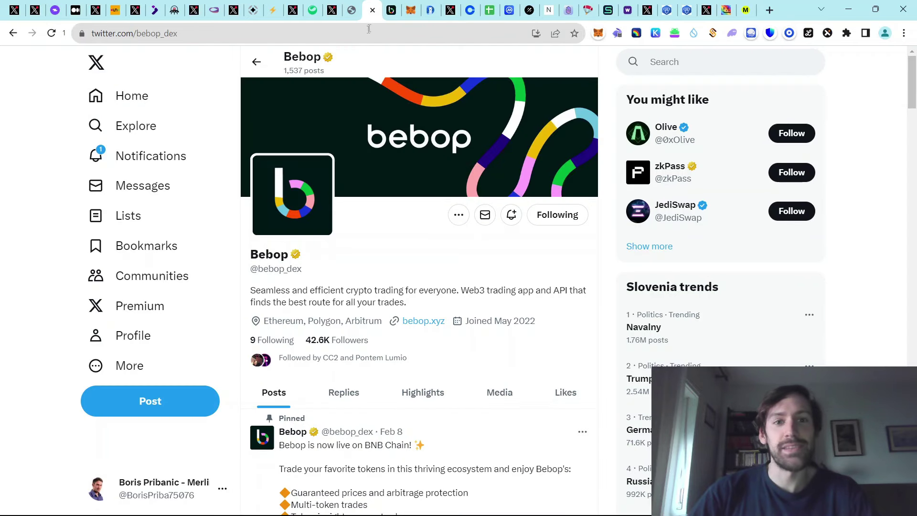
{"action": "scroll", "coordinate": [17, 234], "scroll_direction": "down", "scroll_amount": 1}
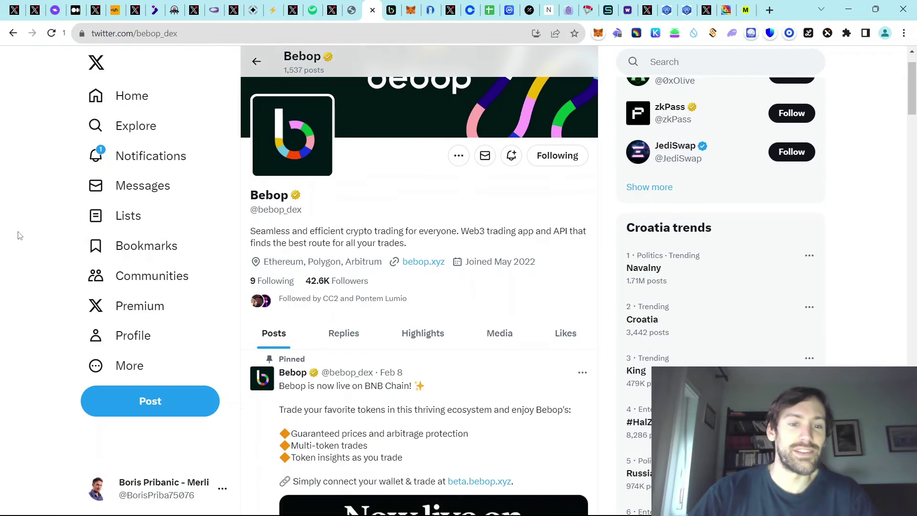
{"action": "scroll", "coordinate": [18, 234], "scroll_direction": "up", "scroll_amount": 1}
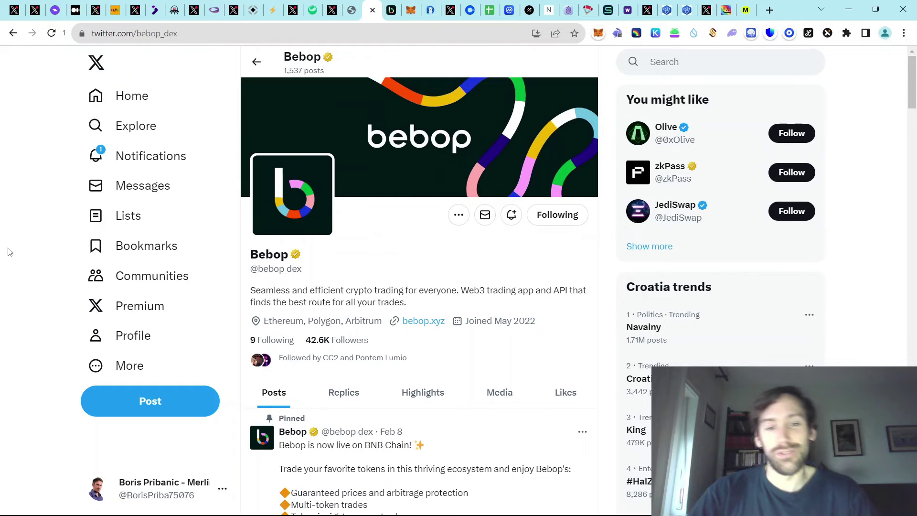
{"action": "scroll", "coordinate": [8, 260], "scroll_direction": "down", "scroll_amount": 1}
{"action": "scroll", "coordinate": [96, 192], "scroll_direction": "up", "scroll_amount": 1}
{"action": "scroll", "coordinate": [181, 129], "scroll_direction": "down", "scroll_amount": 1}
{"action": "scroll", "coordinate": [207, 109], "scroll_direction": "up", "scroll_amount": 1}
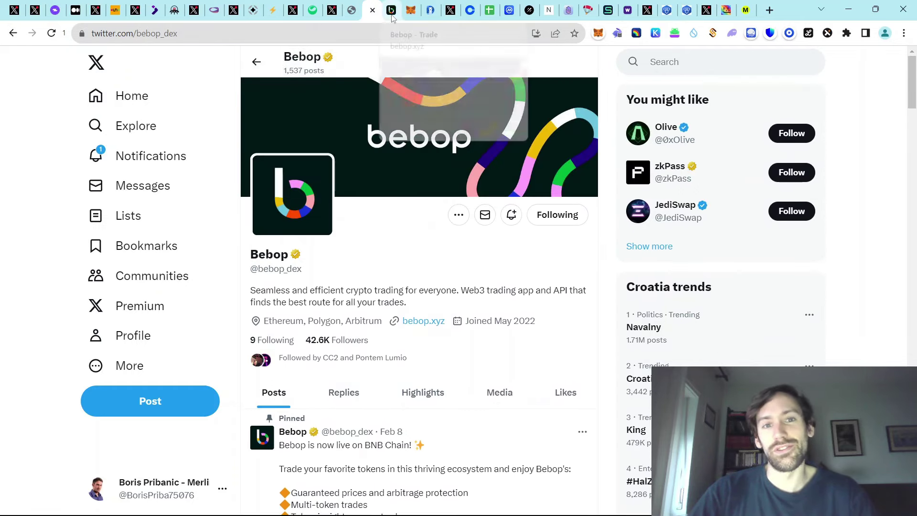
- On Bebop's trade page, check the supported networks while keeping Ethereum selected
{"action": "left_click", "coordinate": [392, 15]}
{"action": "left_click", "coordinate": [549, 116]}
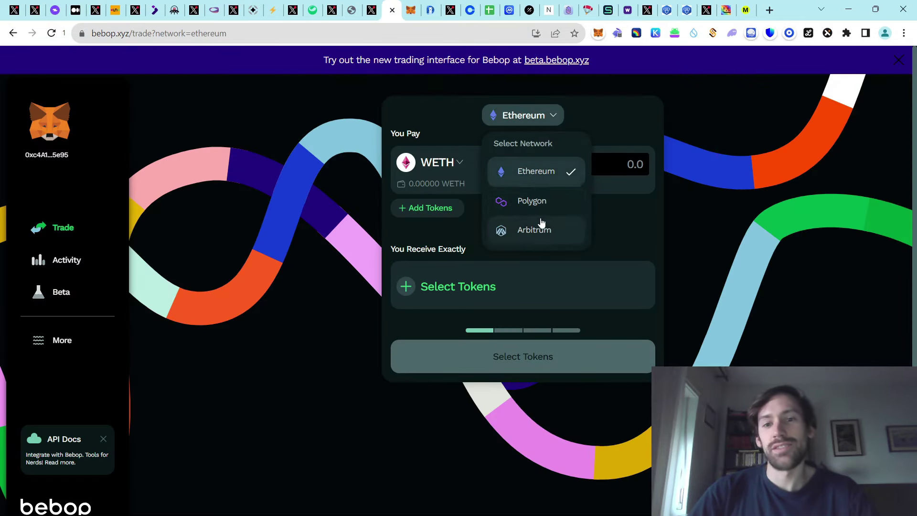
{"action": "left_click", "coordinate": [277, 299]}
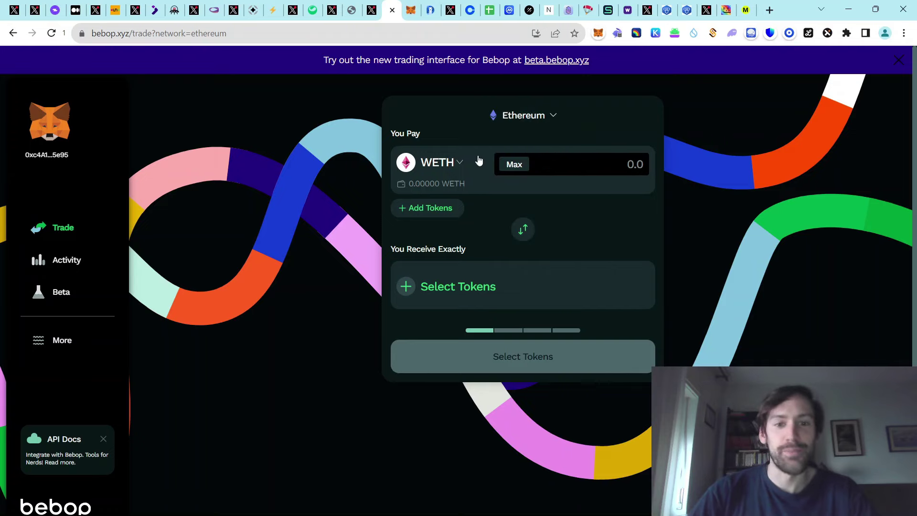
- Browse tokens that could replace WETH without choosing one, then go to MetaMask
{"action": "left_click", "coordinate": [451, 163]}
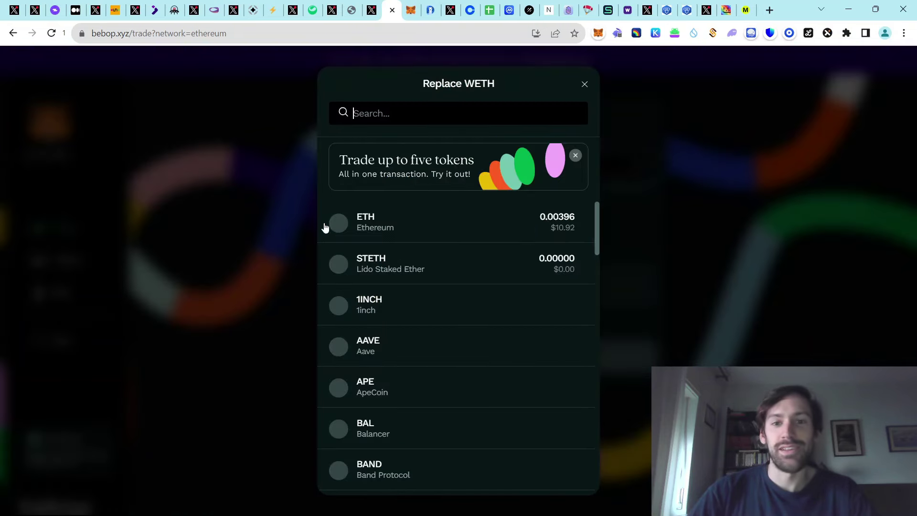
{"action": "left_click", "coordinate": [585, 85]}
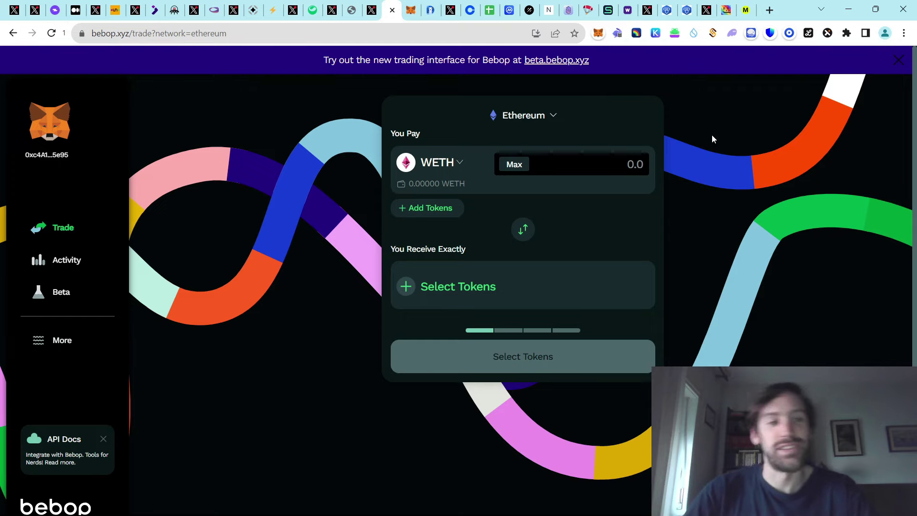
{"action": "key", "text": "ctrl+Tab"}
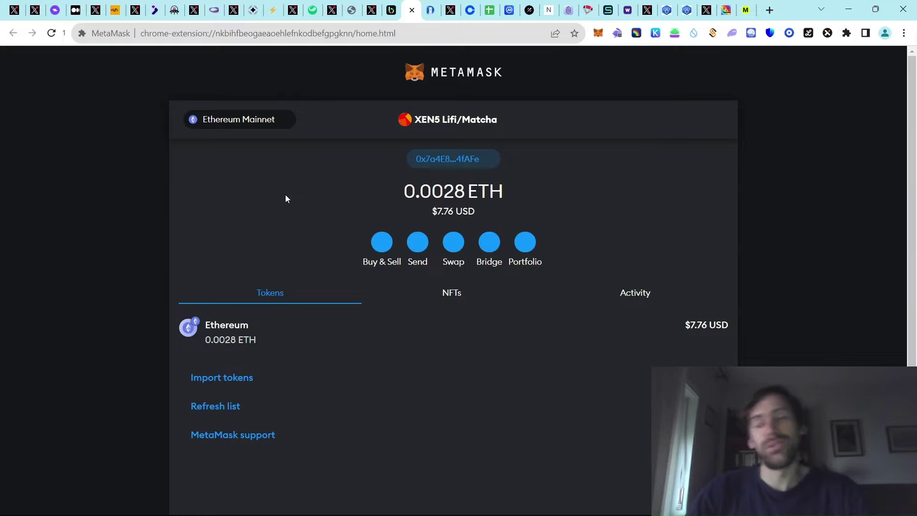
{"action": "left_click", "coordinate": [422, 125]}
{"action": "scroll", "coordinate": [444, 239], "scroll_direction": "up", "scroll_amount": 1}
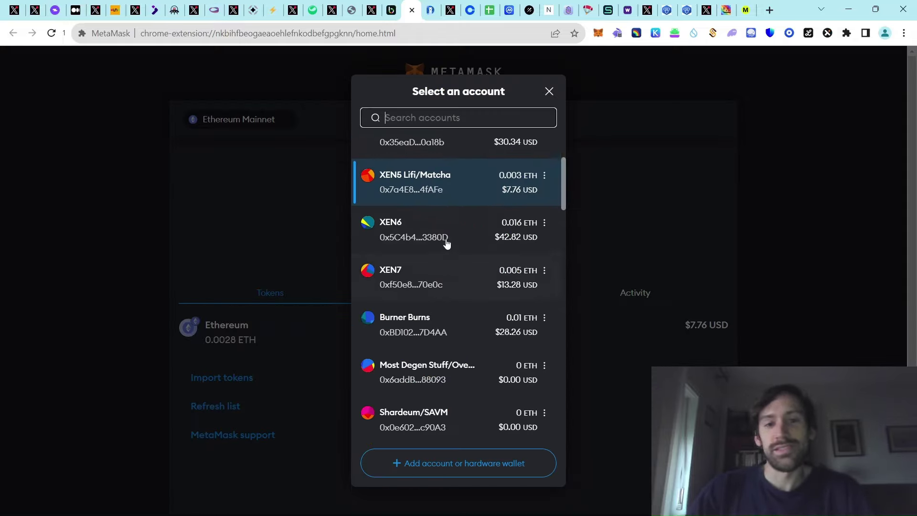
{"action": "scroll", "coordinate": [446, 241], "scroll_direction": "up", "scroll_amount": 1}
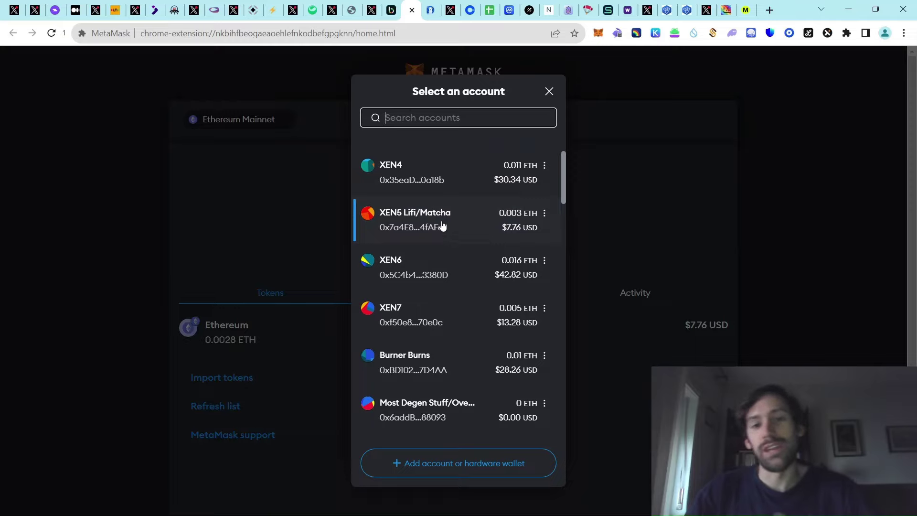
{"action": "scroll", "coordinate": [449, 230], "scroll_direction": "up", "scroll_amount": 2}
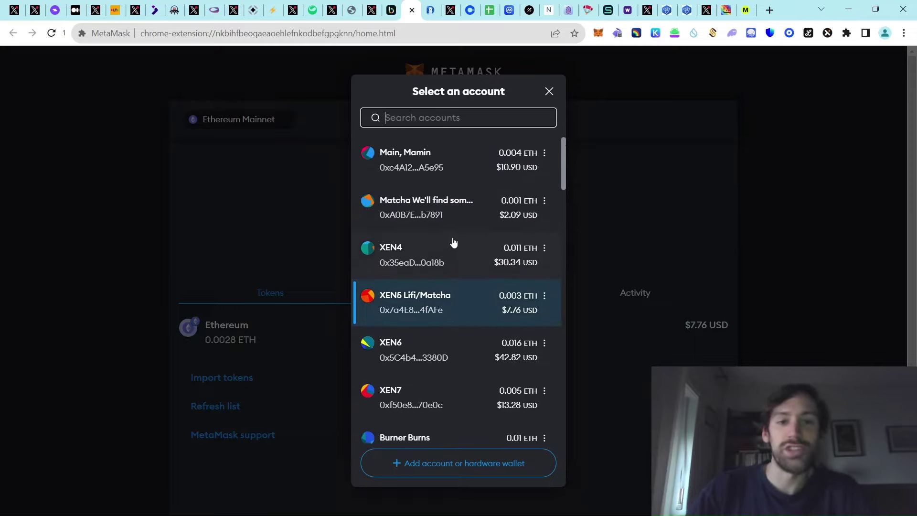
{"action": "left_click", "coordinate": [291, 200]}
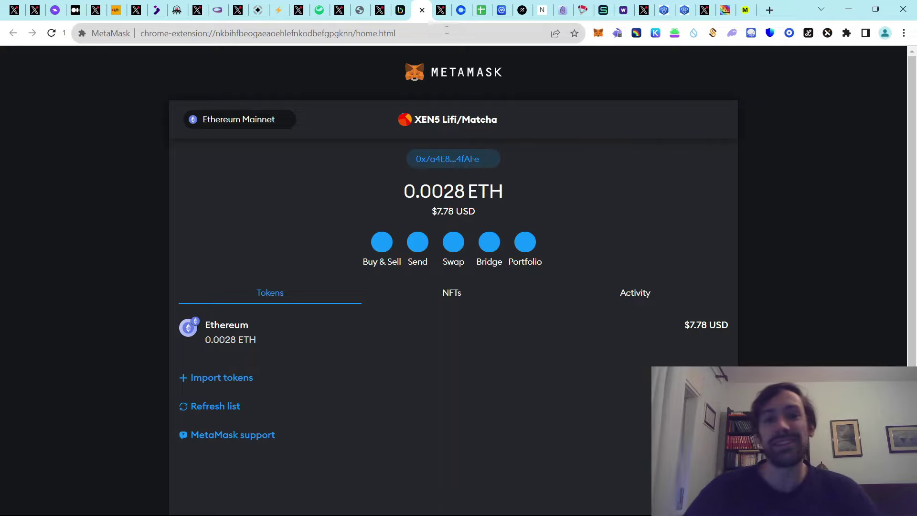
- Scroll through the Coinbase CEO's Q4 earnings post, then go to the COIN Earnings NFT tab
{"action": "left_click", "coordinate": [436, 12]}
{"action": "scroll", "coordinate": [16, 203], "scroll_direction": "up", "scroll_amount": 10}
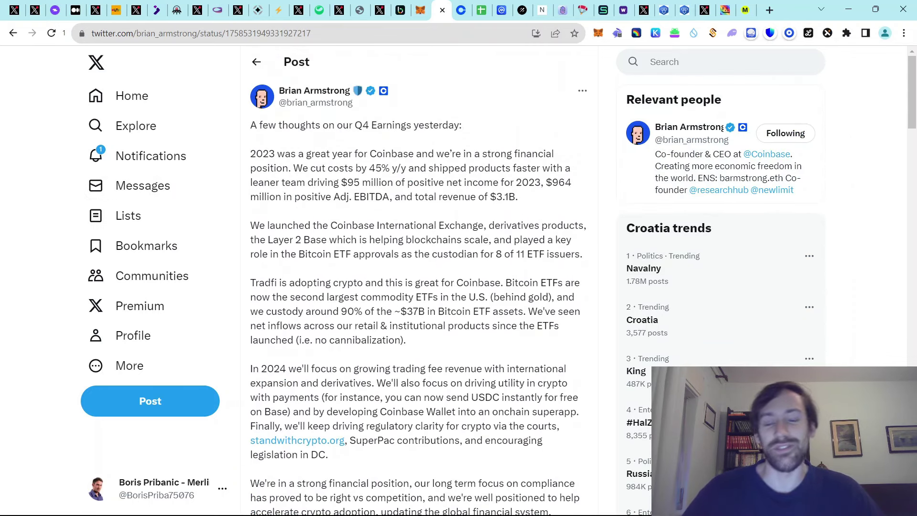
{"action": "scroll", "coordinate": [483, 234], "scroll_direction": "down", "scroll_amount": 3}
{"action": "scroll", "coordinate": [483, 234], "scroll_direction": "up", "scroll_amount": 3}
{"action": "scroll", "coordinate": [484, 240], "scroll_direction": "down", "scroll_amount": 3}
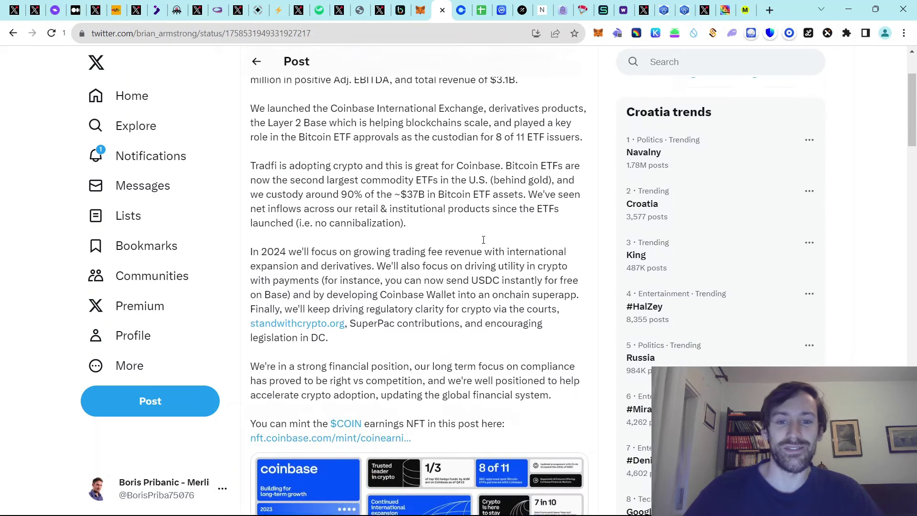
{"action": "scroll", "coordinate": [484, 239], "scroll_direction": "down", "scroll_amount": 1}
{"action": "scroll", "coordinate": [421, 204], "scroll_direction": "up", "scroll_amount": 5}
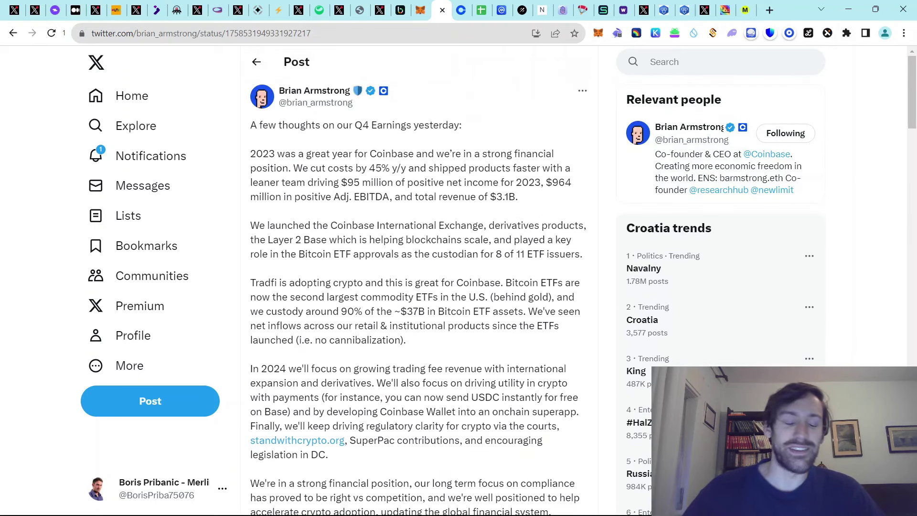
{"action": "scroll", "coordinate": [461, 218], "scroll_direction": "down", "scroll_amount": 4}
{"action": "scroll", "coordinate": [462, 217], "scroll_direction": "down", "scroll_amount": 3}
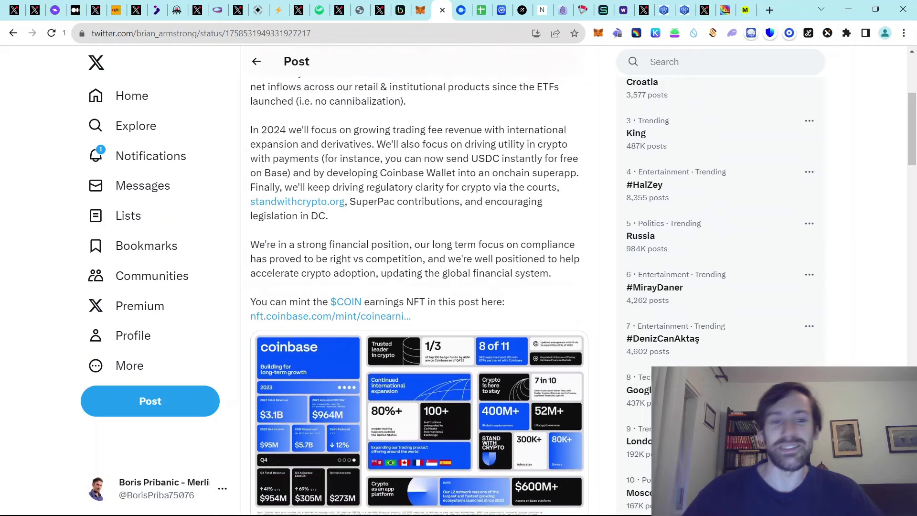
{"action": "scroll", "coordinate": [461, 200], "scroll_direction": "down", "scroll_amount": 1}
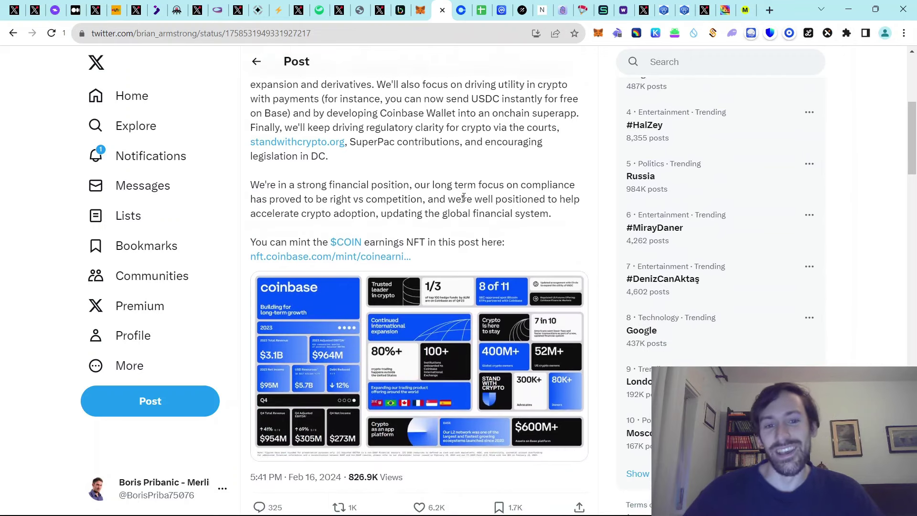
{"action": "scroll", "coordinate": [462, 230], "scroll_direction": "down", "scroll_amount": 2}
{"action": "scroll", "coordinate": [461, 229], "scroll_direction": "down", "scroll_amount": 3}
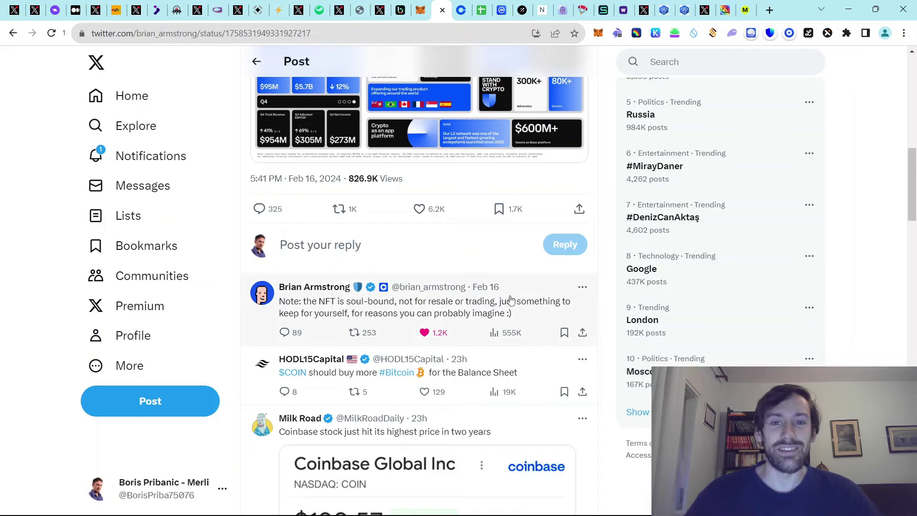
{"action": "left_click", "coordinate": [461, 10]}
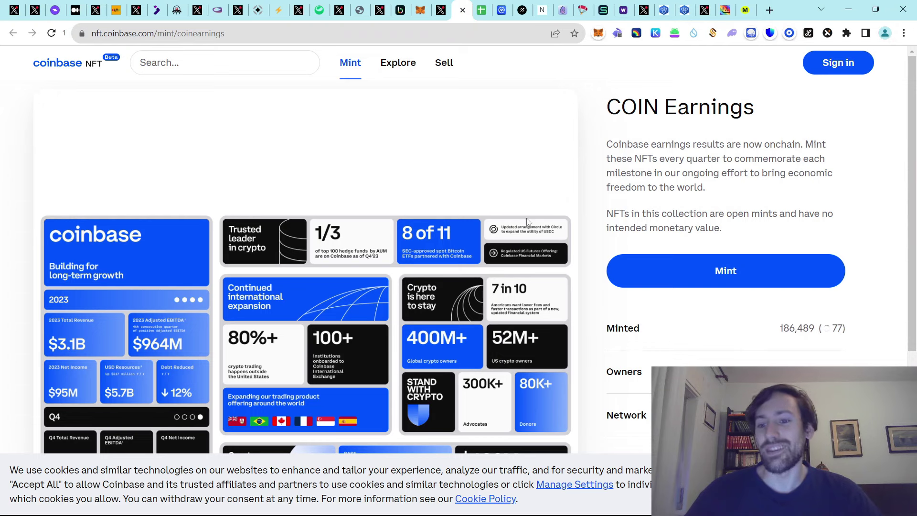
- Check the COIN Earnings Minted, Owners and Base network details, then return to the X post
{"action": "scroll", "coordinate": [667, 333], "scroll_direction": "down", "scroll_amount": 1}
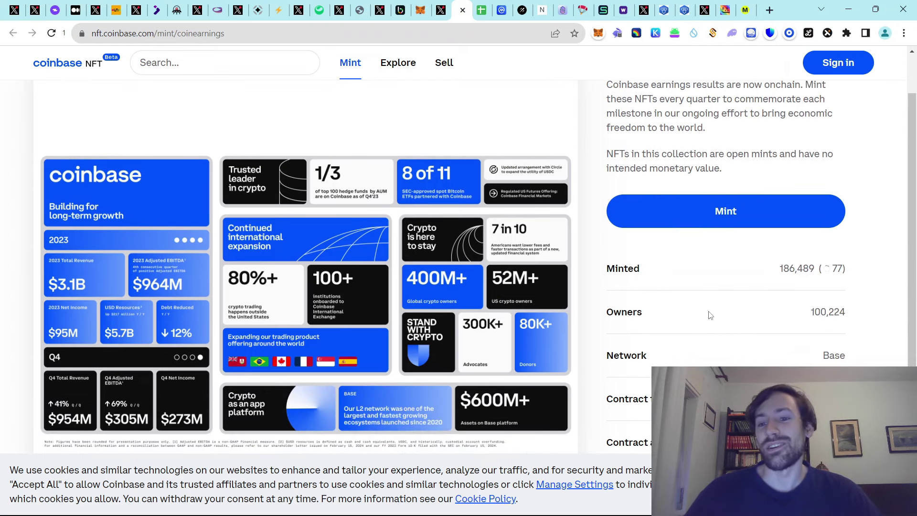
{"action": "scroll", "coordinate": [721, 308], "scroll_direction": "down", "scroll_amount": 1}
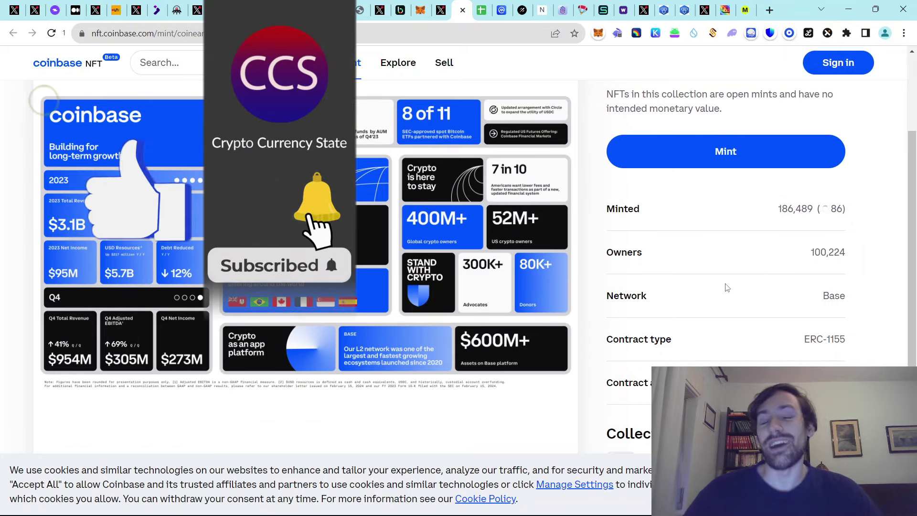
{"action": "key", "text": "ctrl+shift+Tab"}
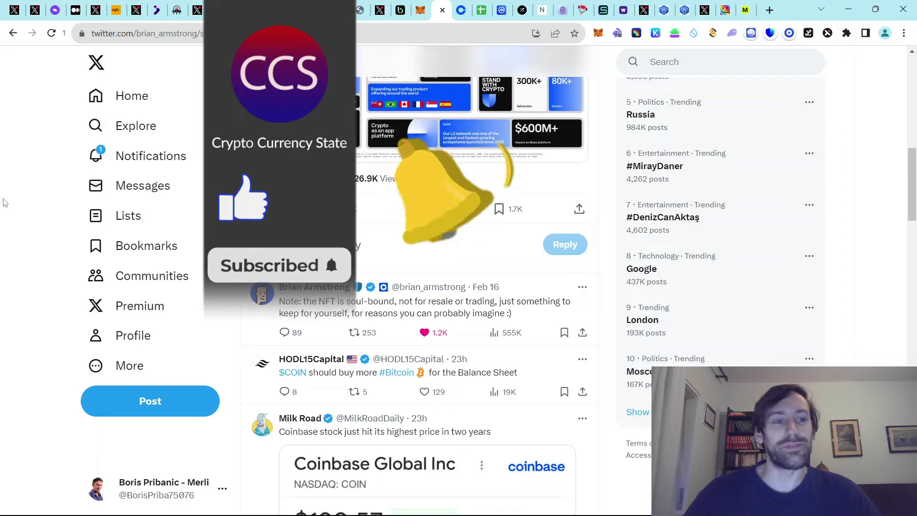